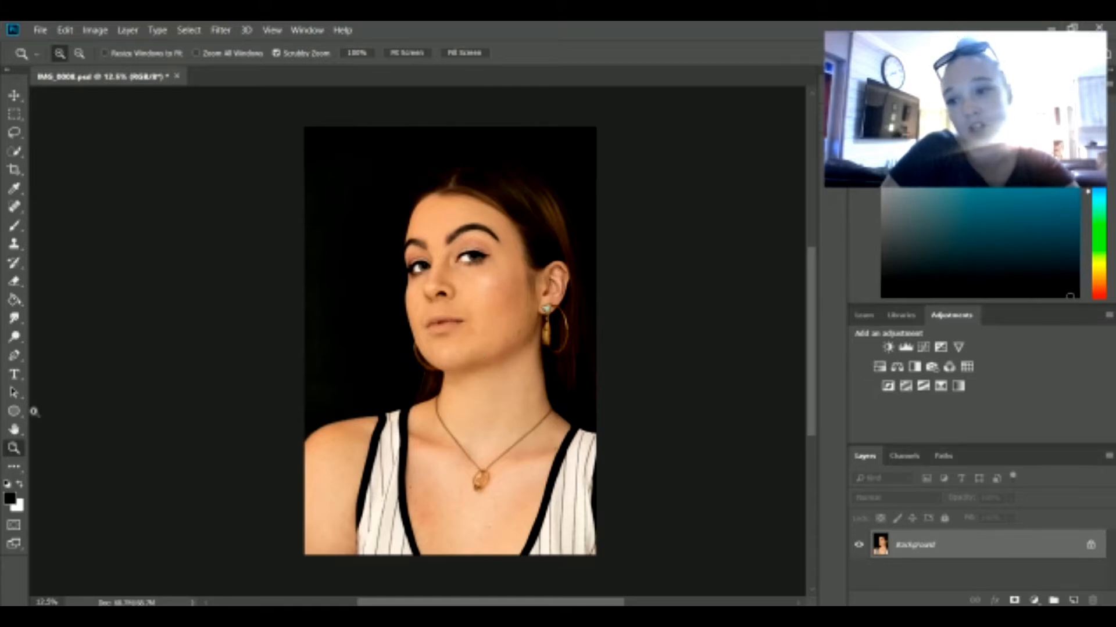
# Step: Duplicate the Background layer, and duplicate that copy once more
pyautogui.click(383, 292)
pyautogui.click(383, 292)
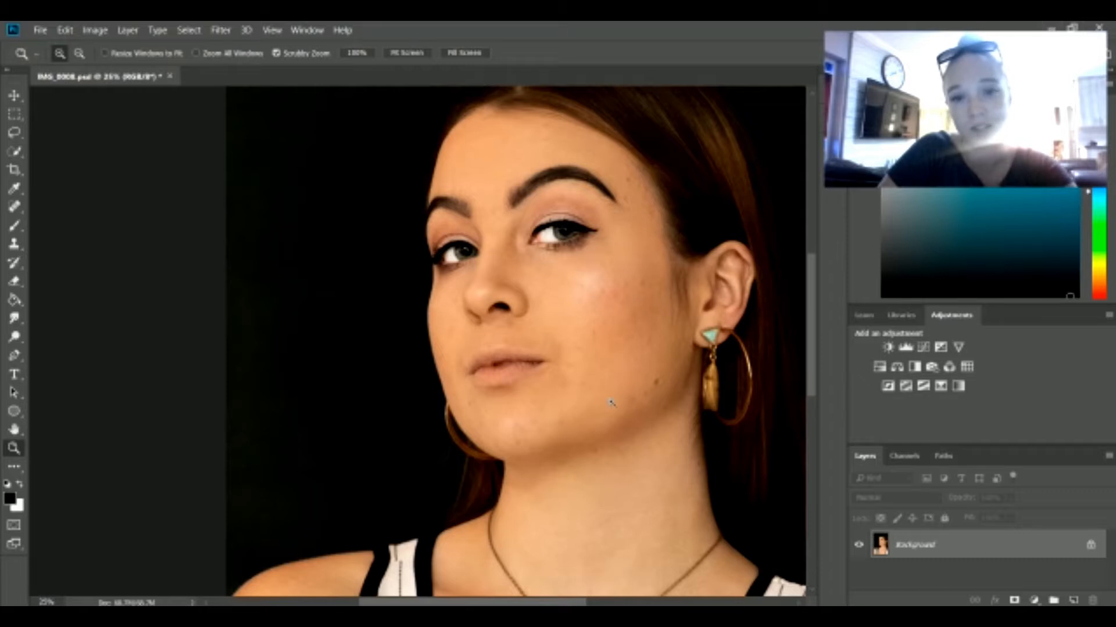
pyautogui.scroll(-3, 759, 374)
pyautogui.scroll(6, 760, 375)
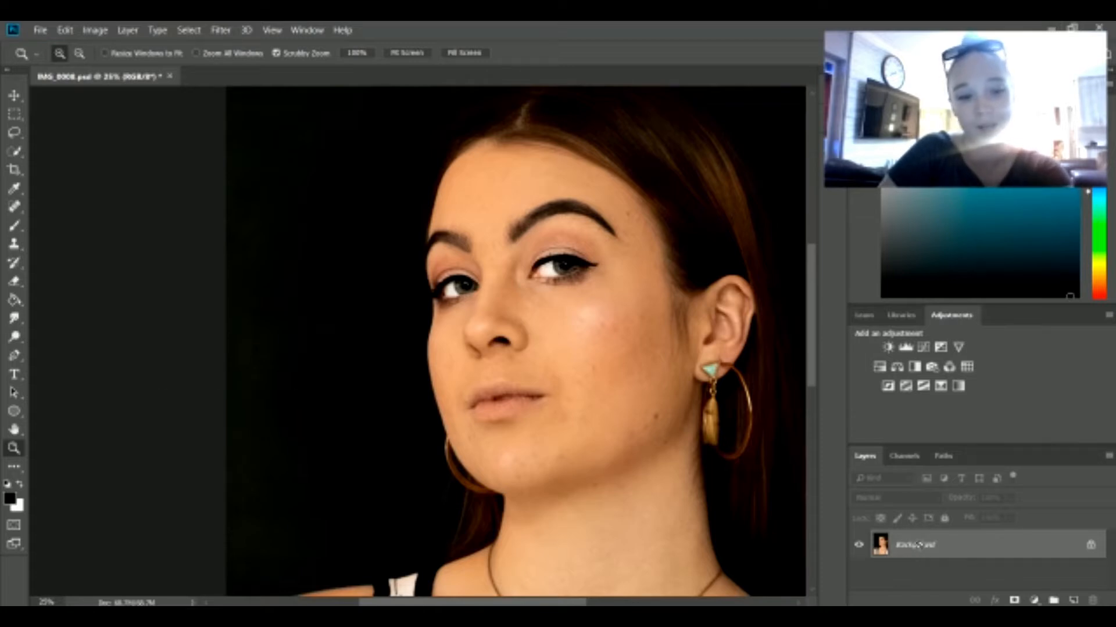
pyautogui.hotkey('ctrl', 'j')
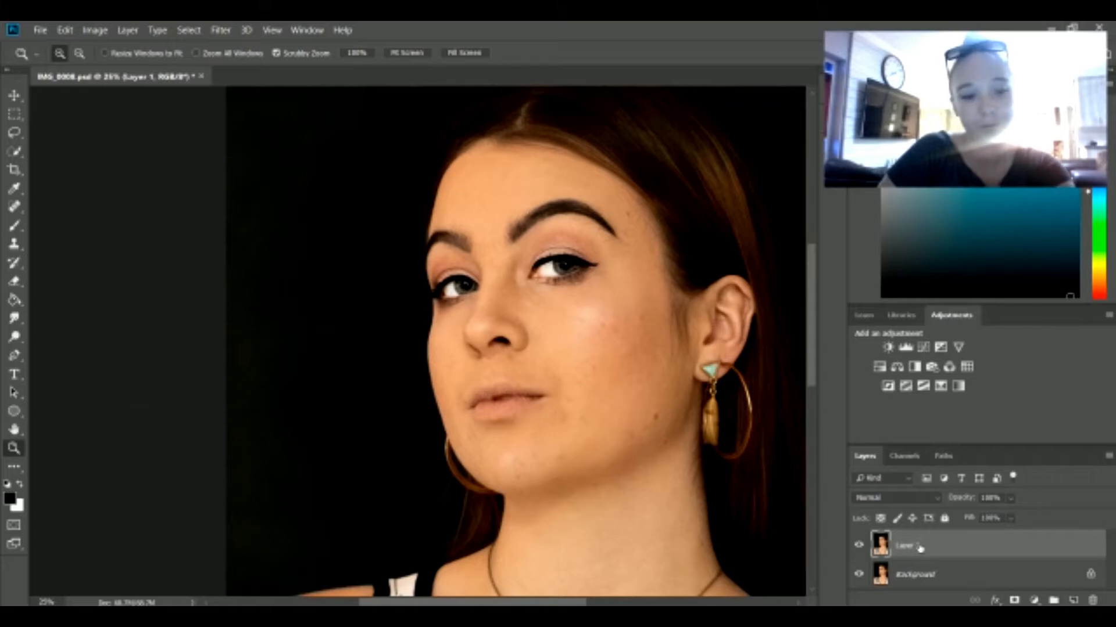
pyautogui.hotkey('ctrl', 'j')
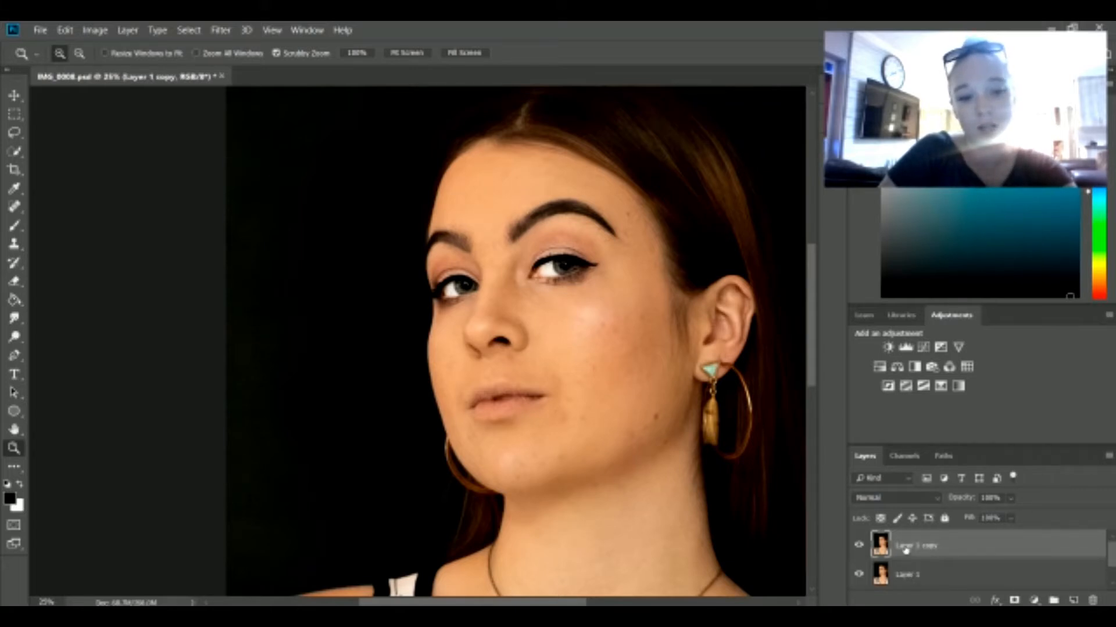
# Step: Rename the topmost layer copy as "low frequency"
pyautogui.doubleClick(907, 550)
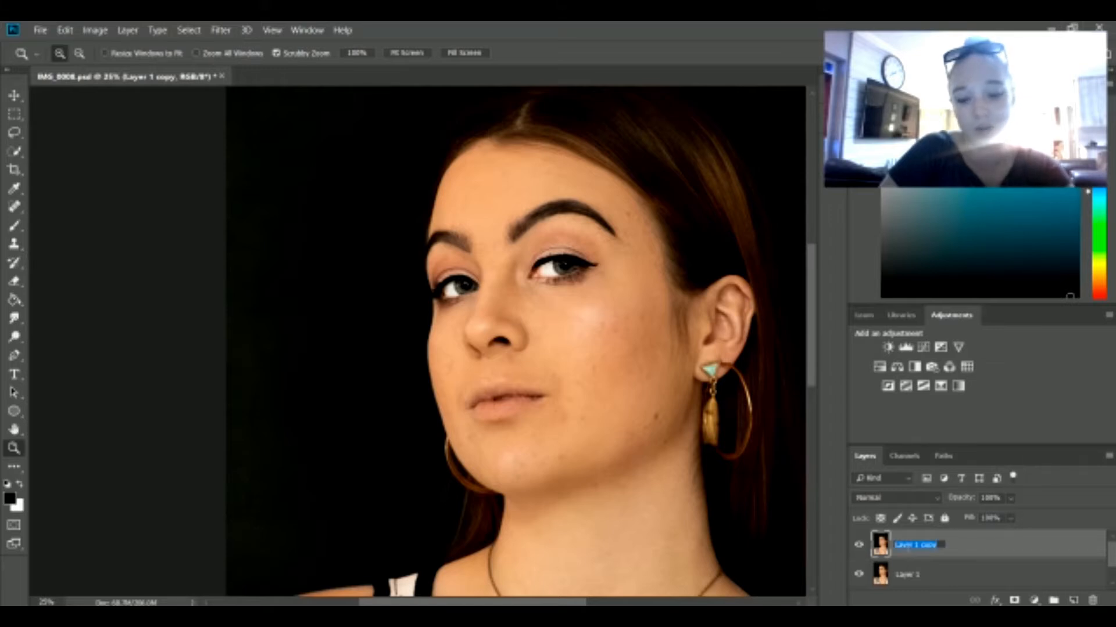
pyautogui.press('BackSpace')
pyautogui.write('blur')
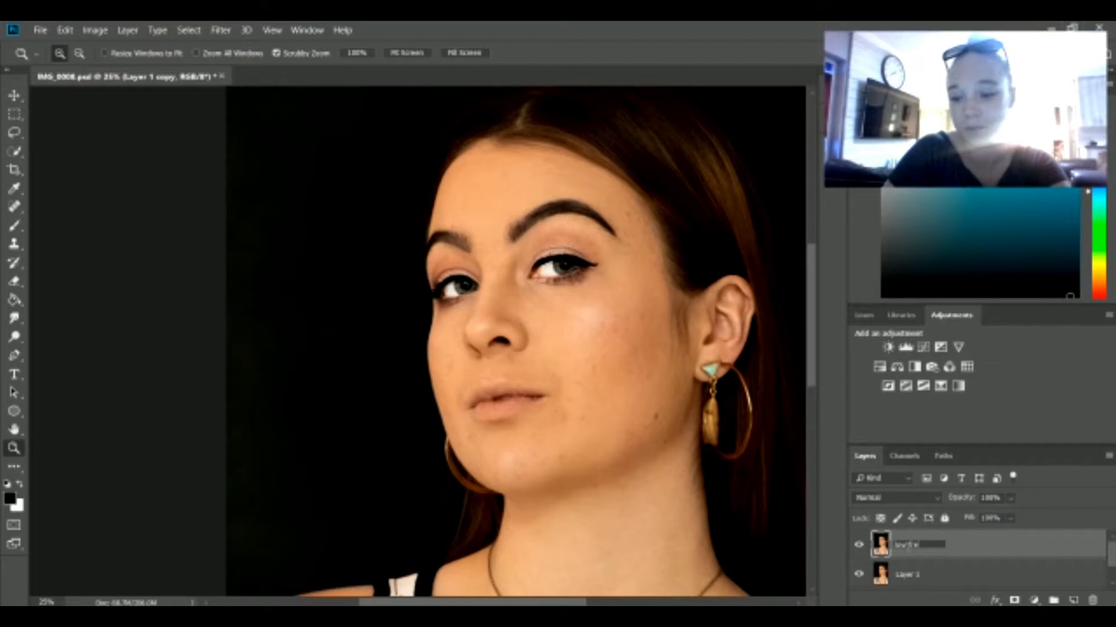
pyautogui.write(' frequen')
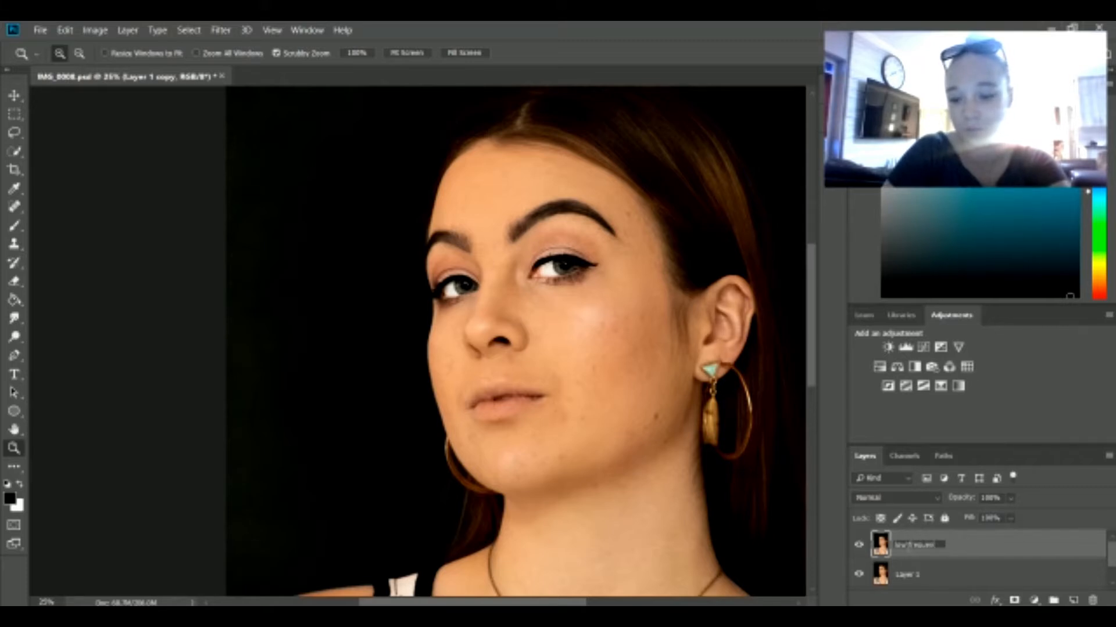
pyautogui.write('cy')
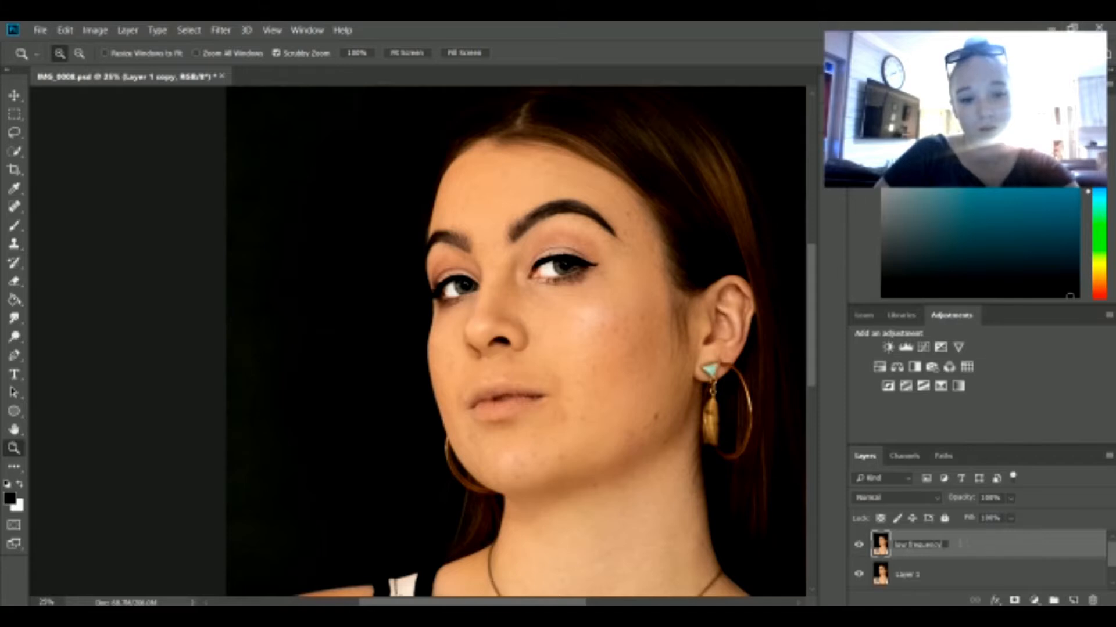
pyautogui.press('Return')
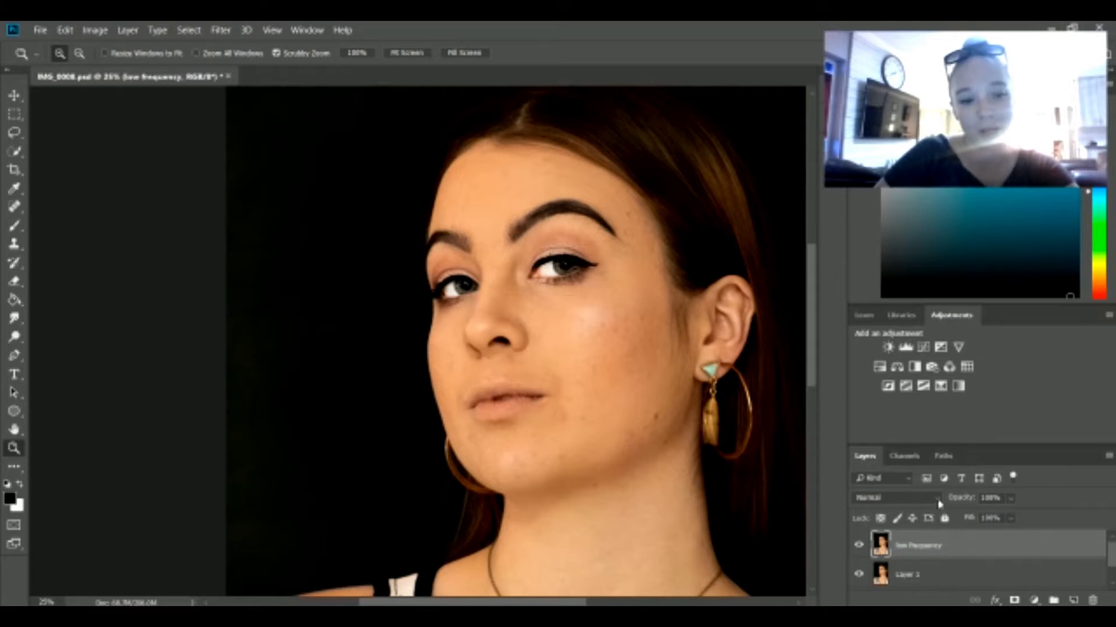
# Step: Set the low frequency layer's blend mode to Vivid Light and invert its colours
pyautogui.click(937, 498)
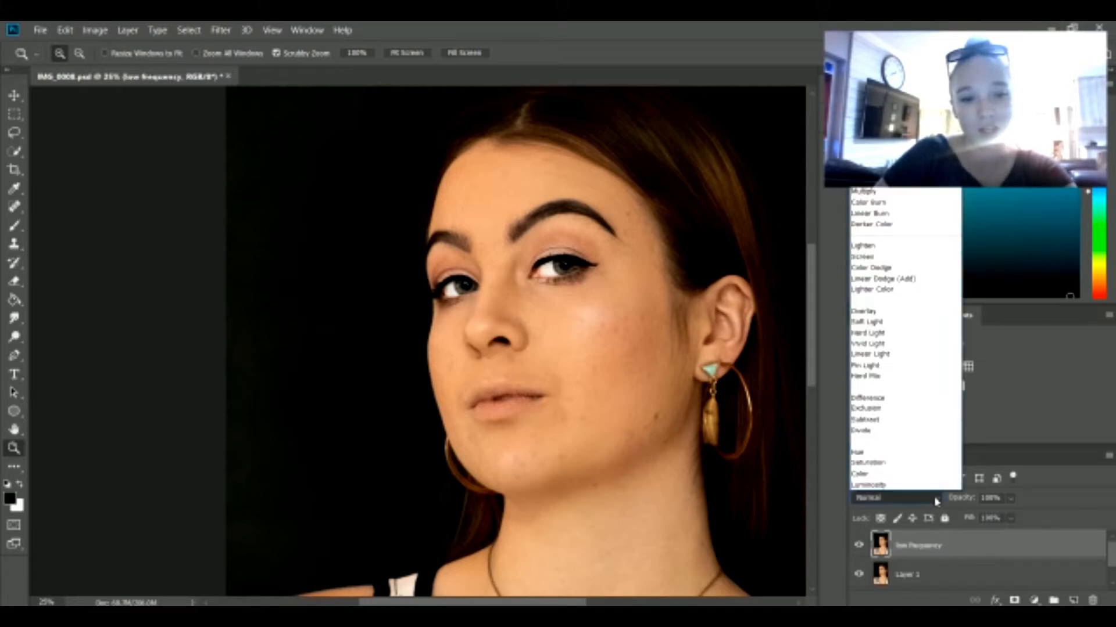
pyautogui.click(878, 345)
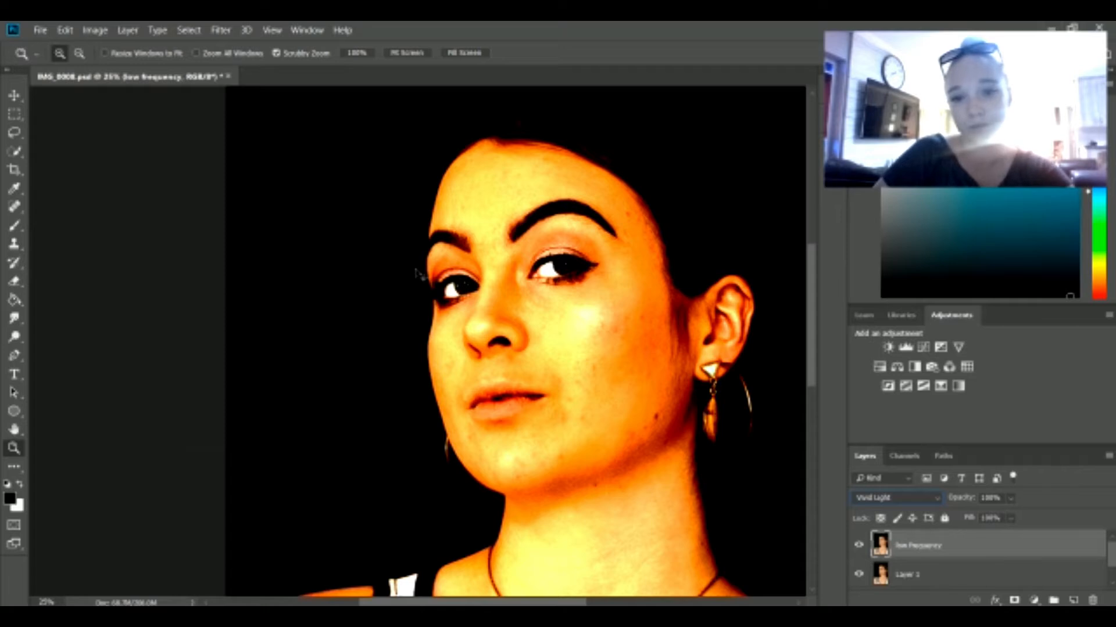
pyautogui.hotkey('ctrl', 'i')
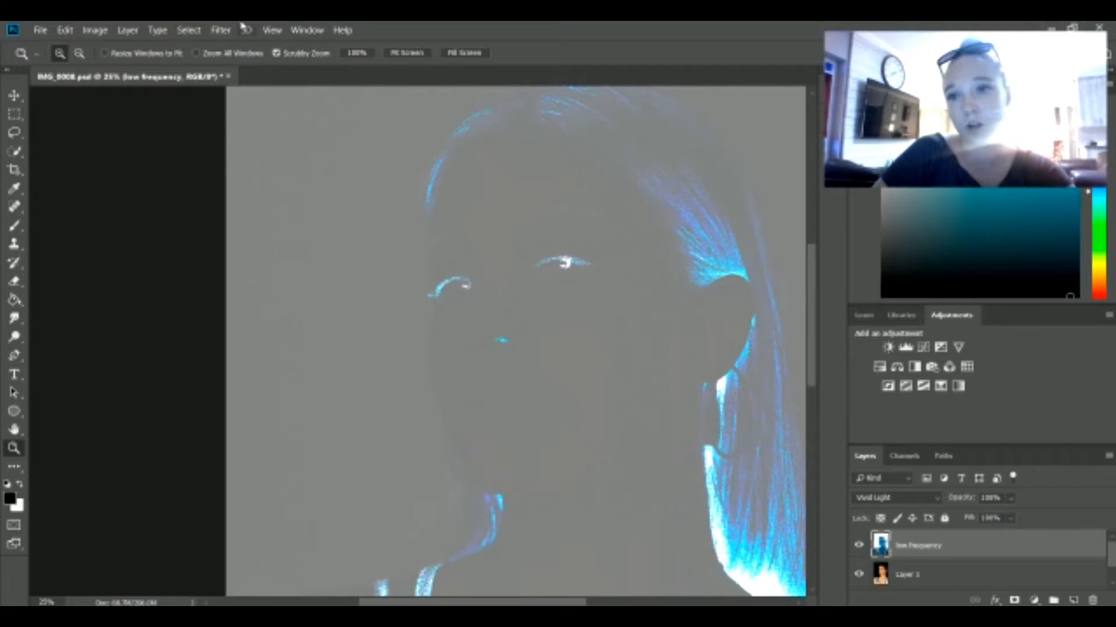
# Step: Apply a Gaussian Blur with a radius of 20.8 pixels to the low frequency layer
pyautogui.click(222, 30)
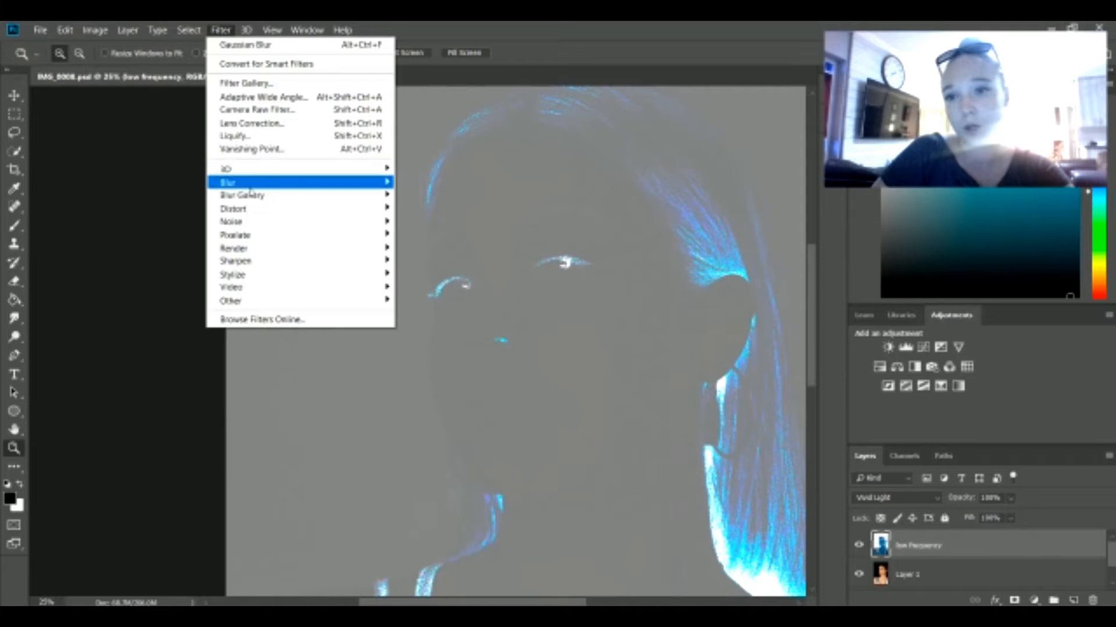
pyautogui.moveTo(243, 184)
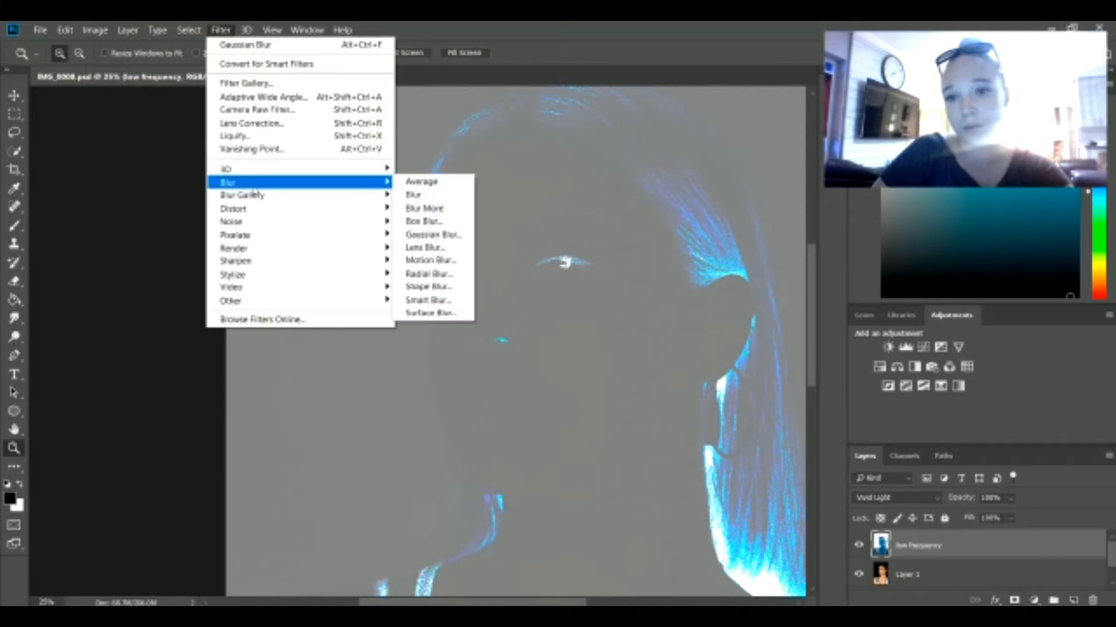
pyautogui.click(423, 240)
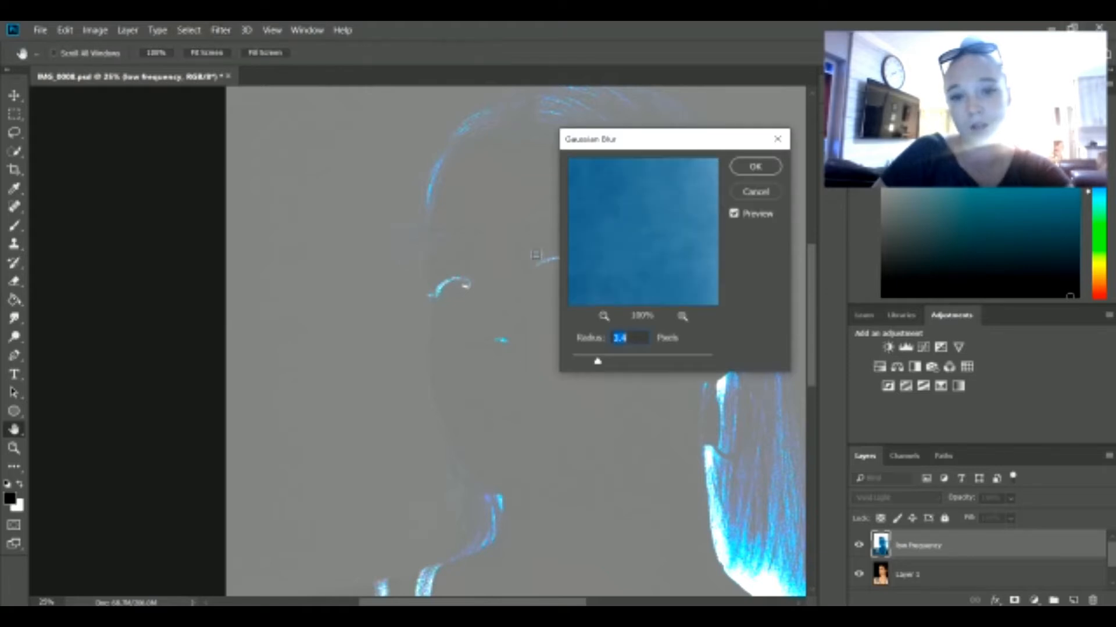
pyautogui.moveTo(598, 361); pyautogui.dragTo(636, 355)
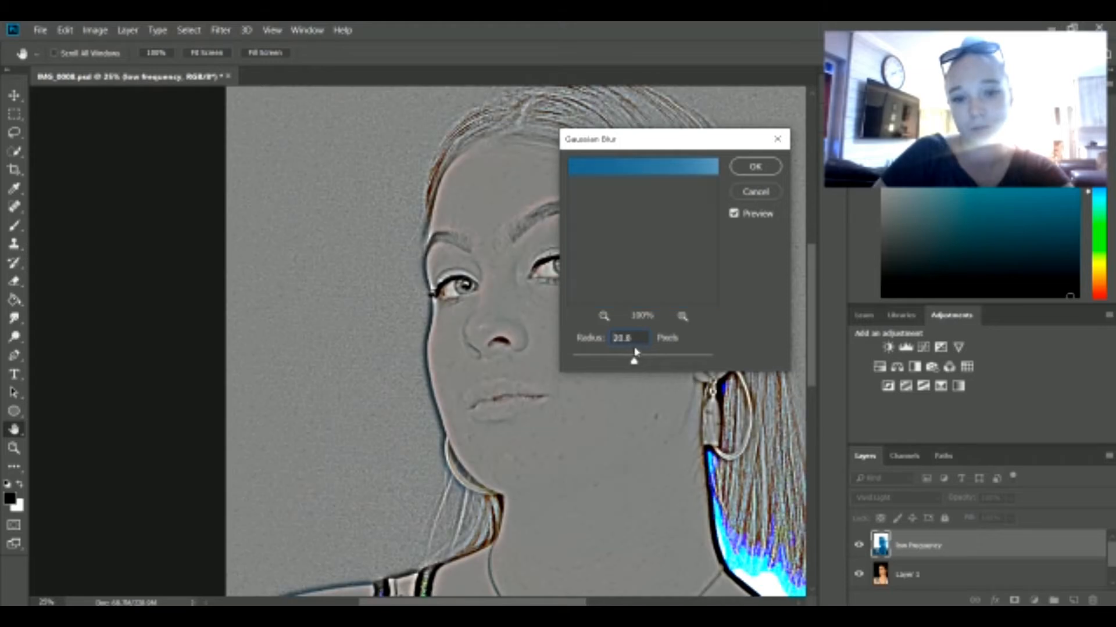
pyautogui.click(756, 167)
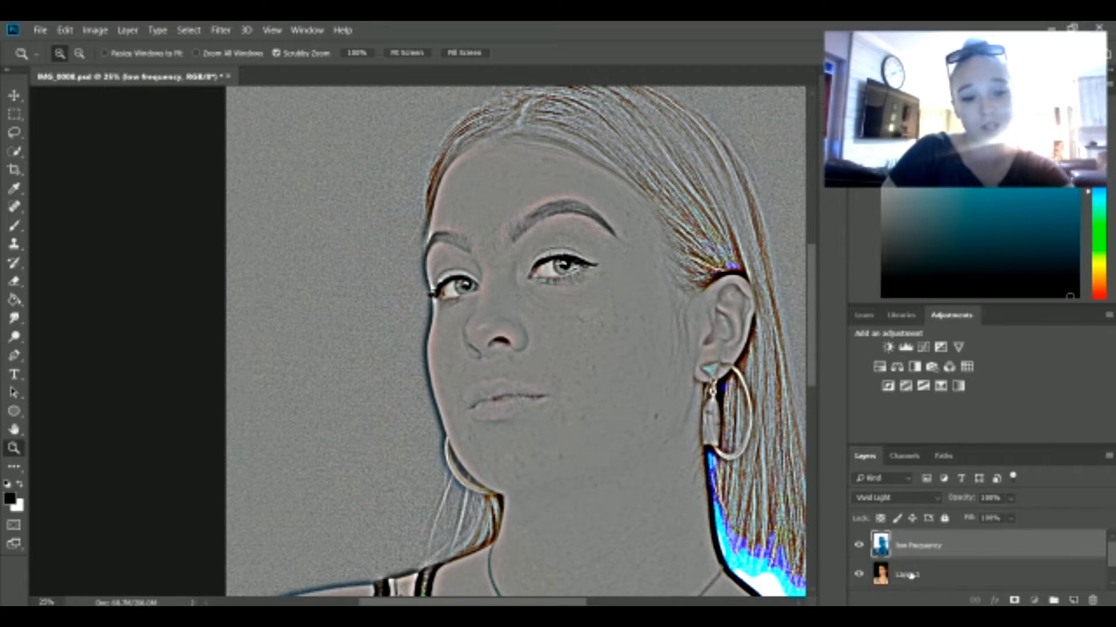
# Step: Merge the low frequency layer with Layer 1 beneath it
pyautogui.keyDown('shift'); pyautogui.click(910, 575); pyautogui.keyUp('shift')
pyautogui.rightClick(910, 575)
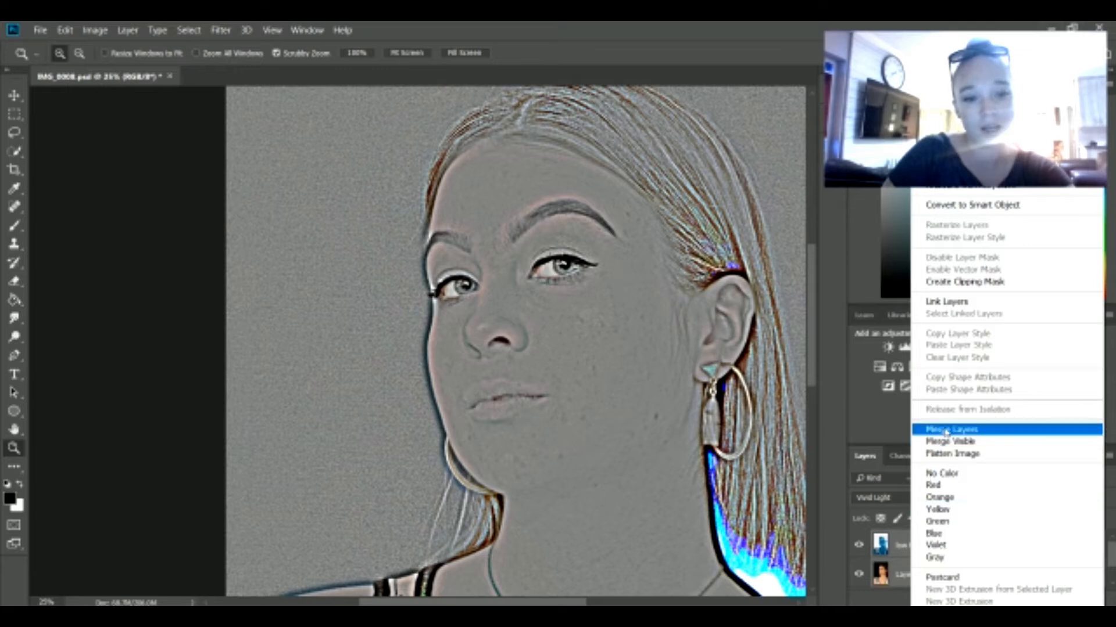
pyautogui.click(945, 430)
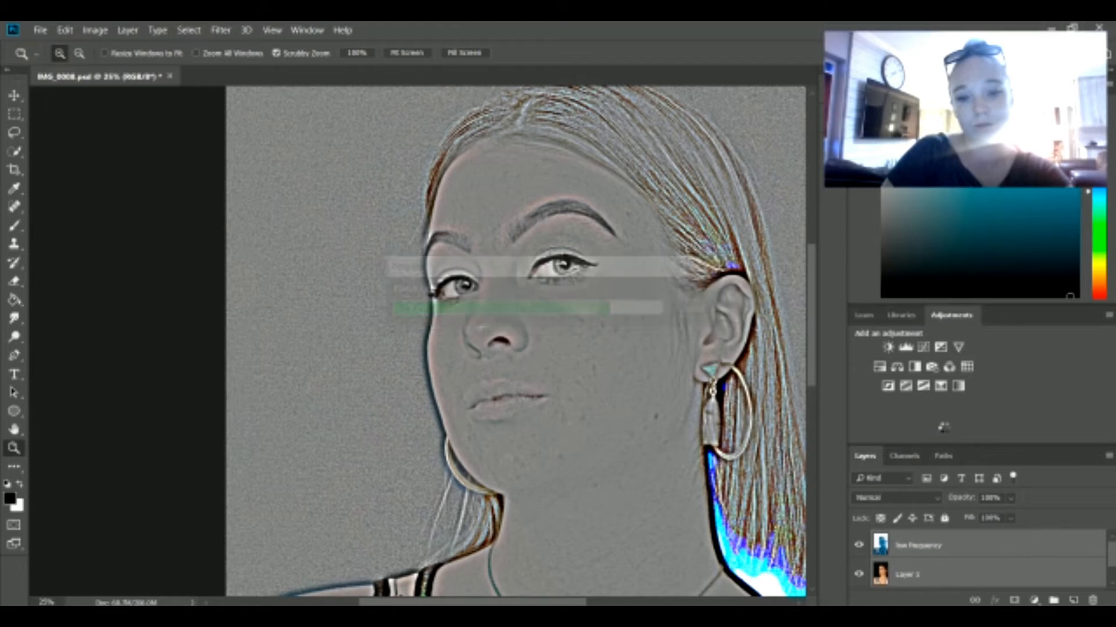
# Step: Remove all colour from the merged low frequency layer with Hue/Saturation, setting Saturation to -100
pyautogui.click(102, 35)
pyautogui.moveTo(120, 65)
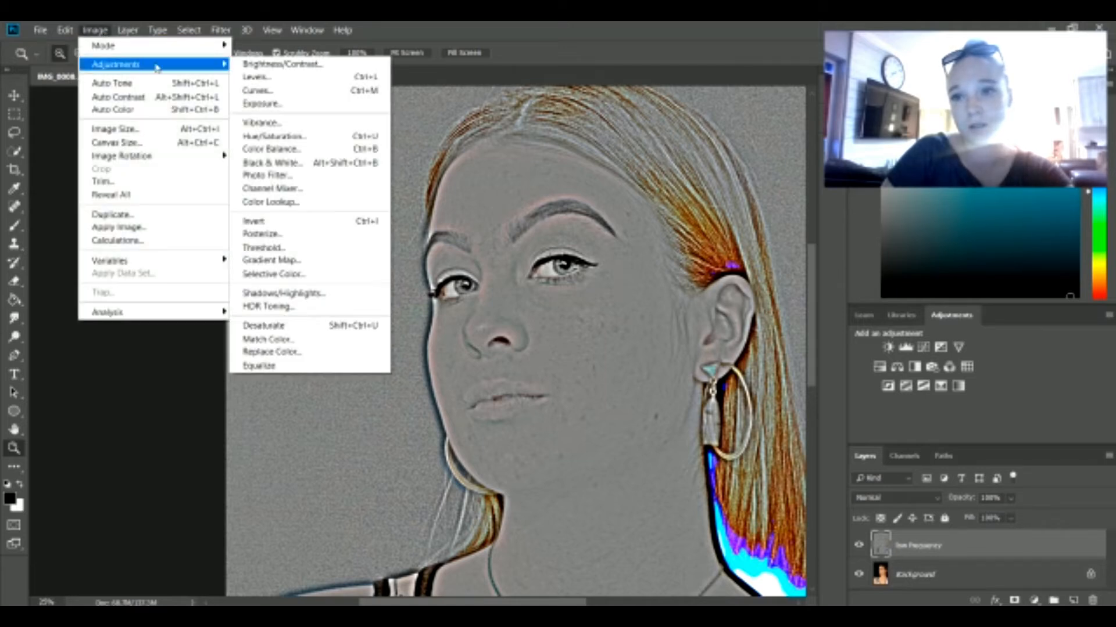
pyautogui.click(276, 137)
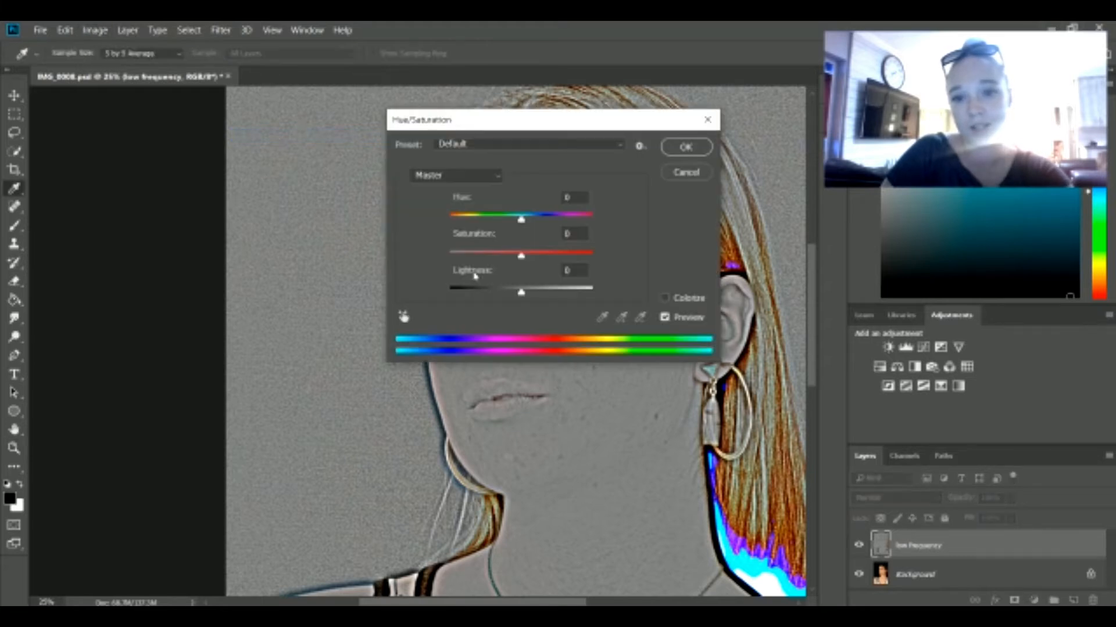
pyautogui.moveTo(522, 259); pyautogui.dragTo(449, 255)
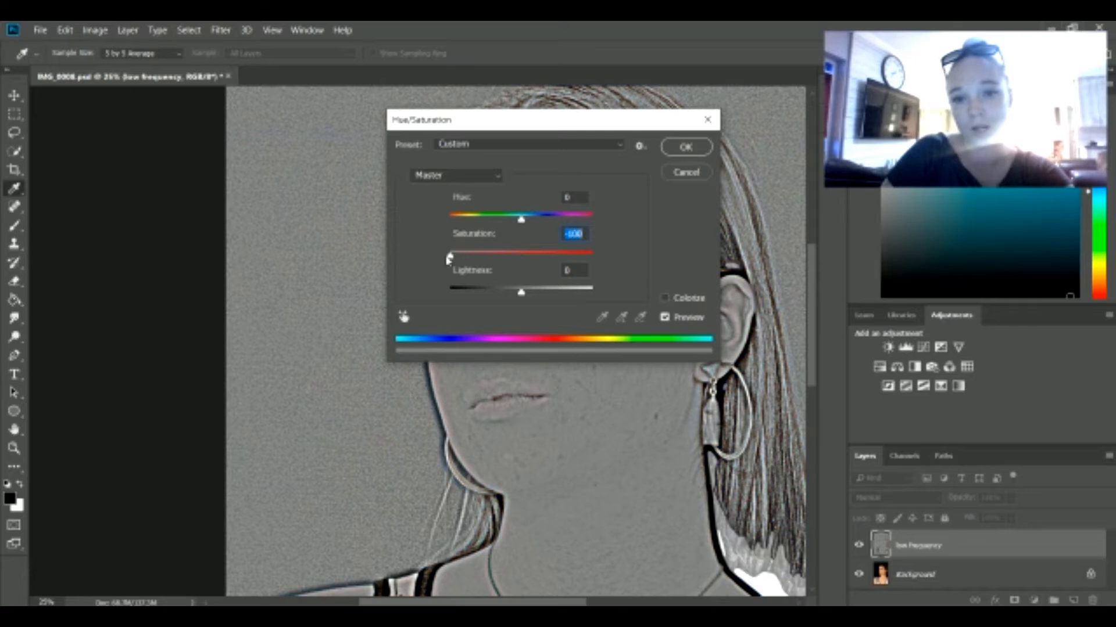
pyautogui.click(685, 147)
pyautogui.press('z')
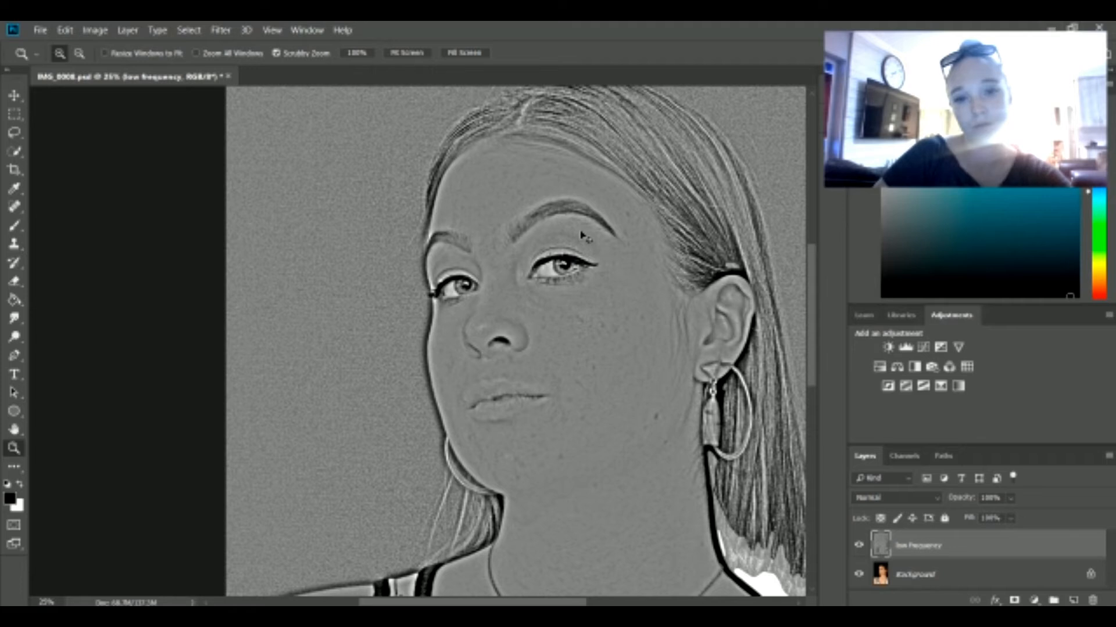
# Step: Invert the desaturated low frequency layer and set its blend mode to Overlay
pyautogui.hotkey('ctrl', 'i')
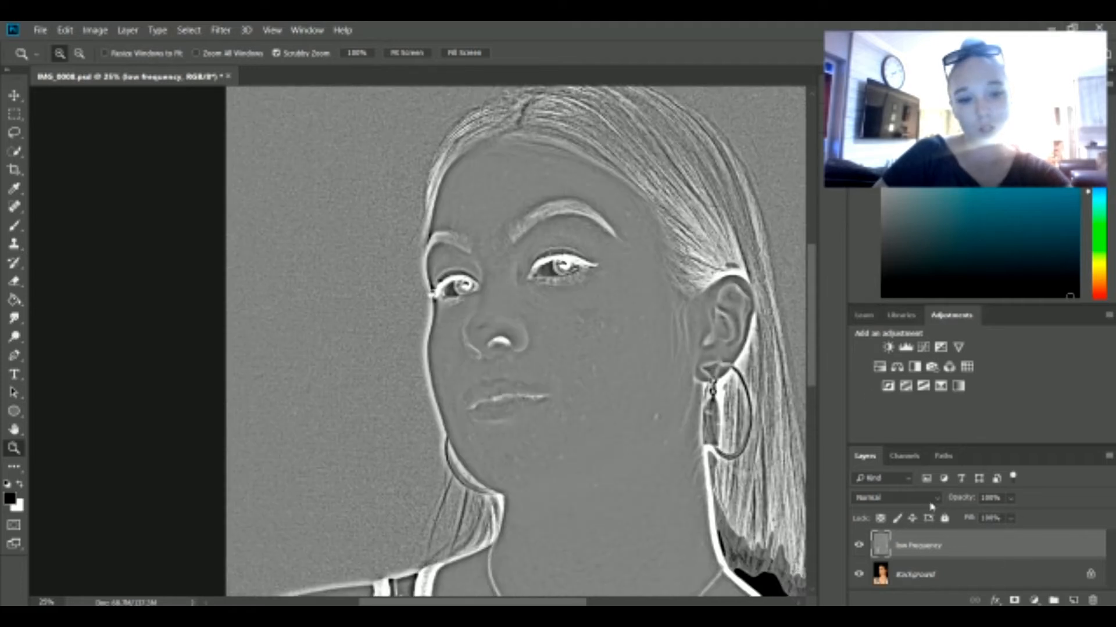
pyautogui.click(939, 501)
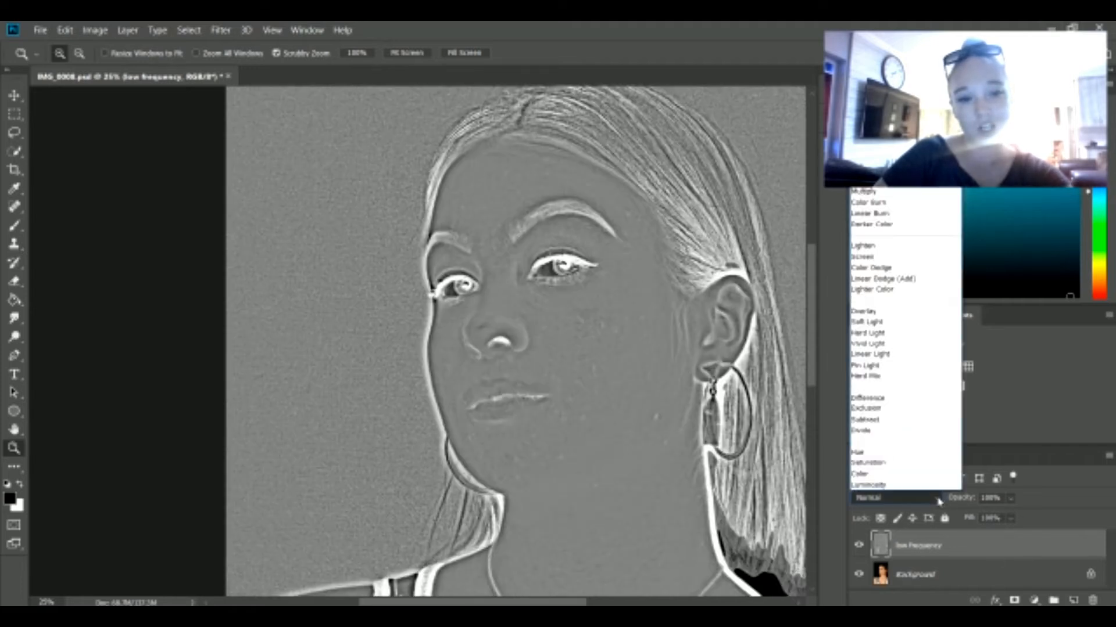
pyautogui.click(863, 312)
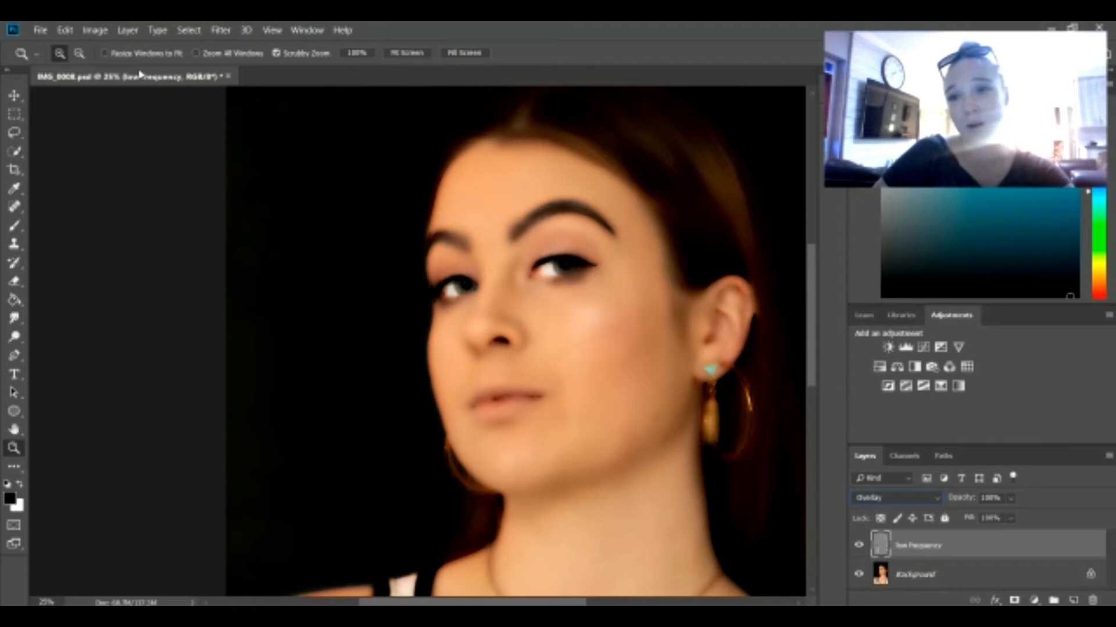
# Step: Apply a Gaussian Blur with a radius of 4.5 pixels to the low frequency layer
pyautogui.click(220, 32)
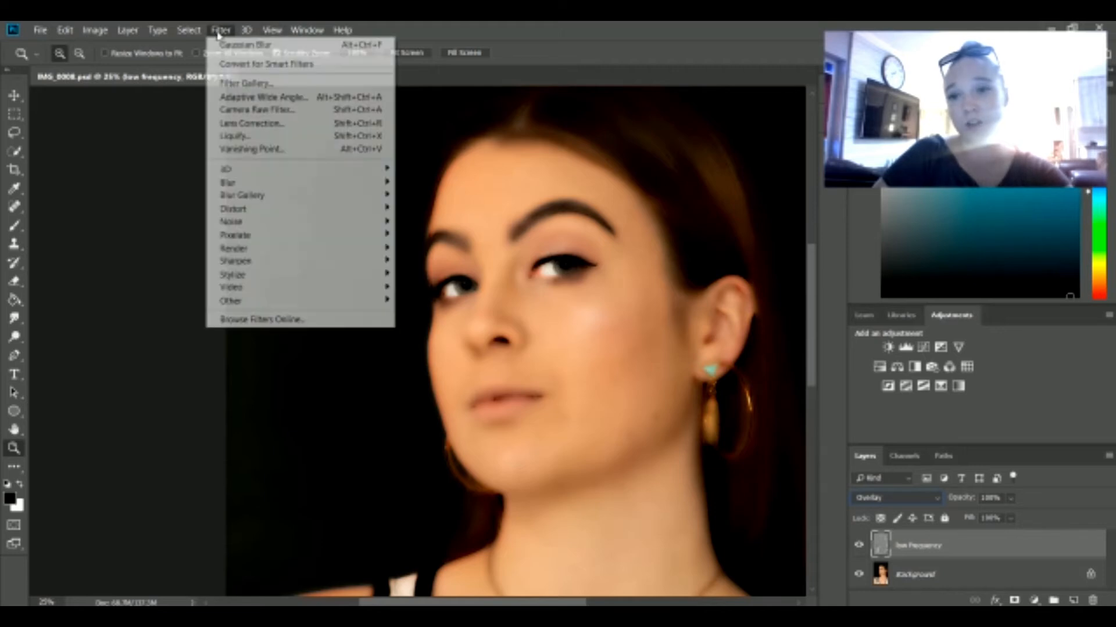
pyautogui.moveTo(270, 184)
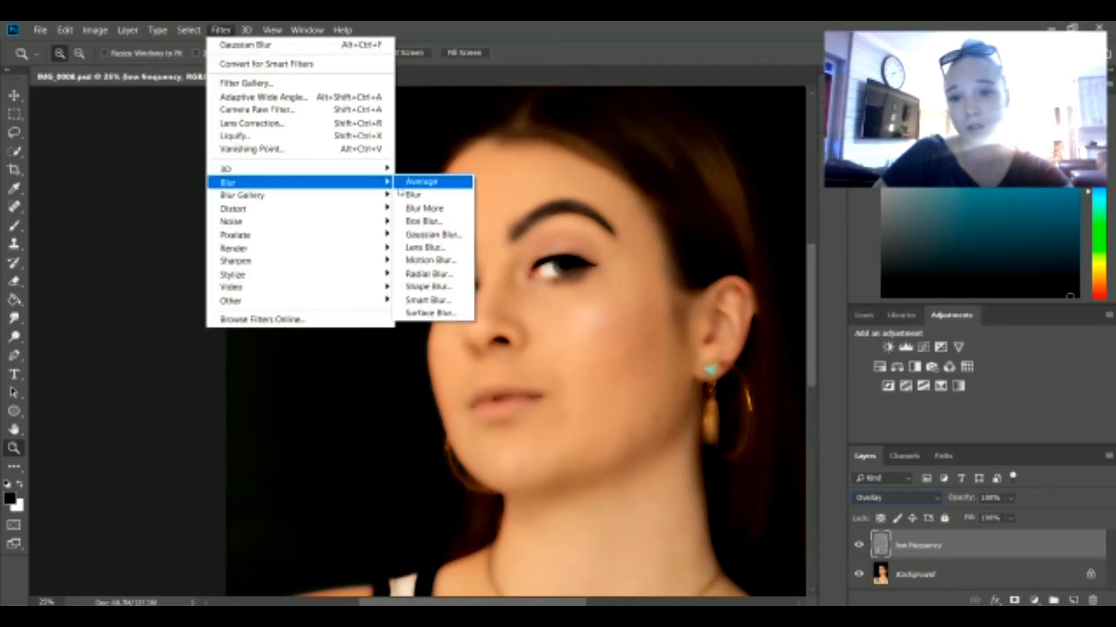
pyautogui.click(421, 235)
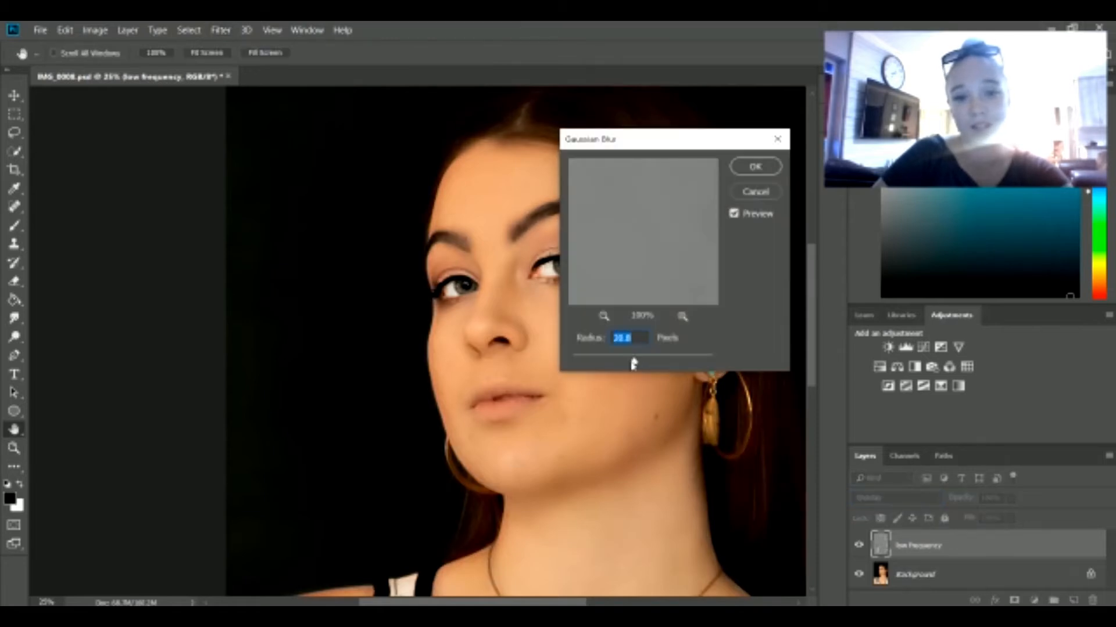
pyautogui.moveTo(634, 363); pyautogui.dragTo(604, 365)
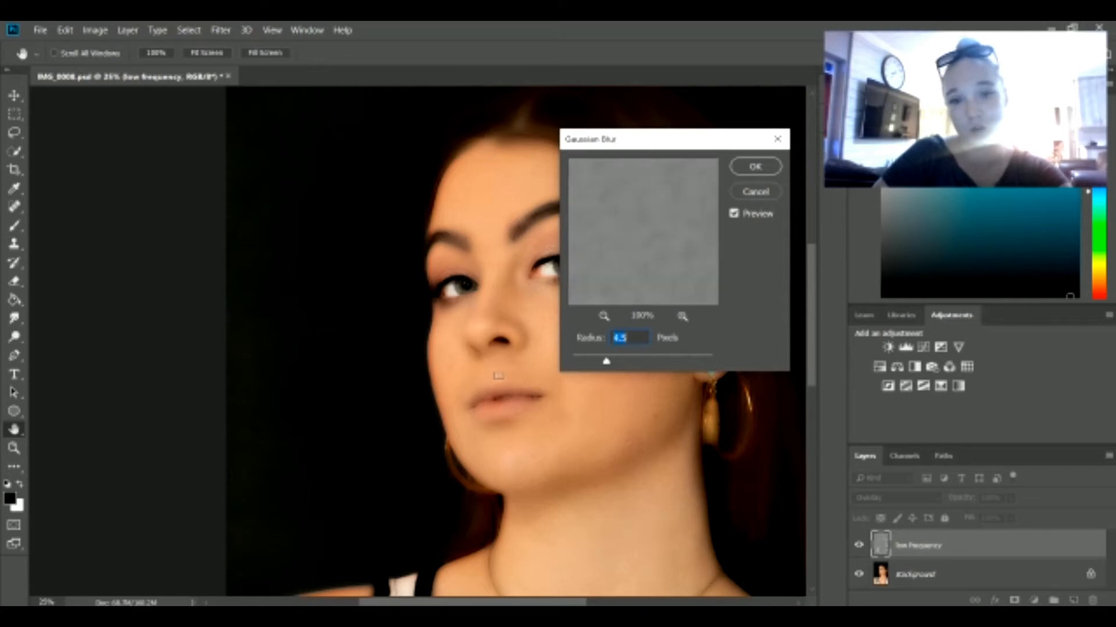
pyautogui.click(754, 167)
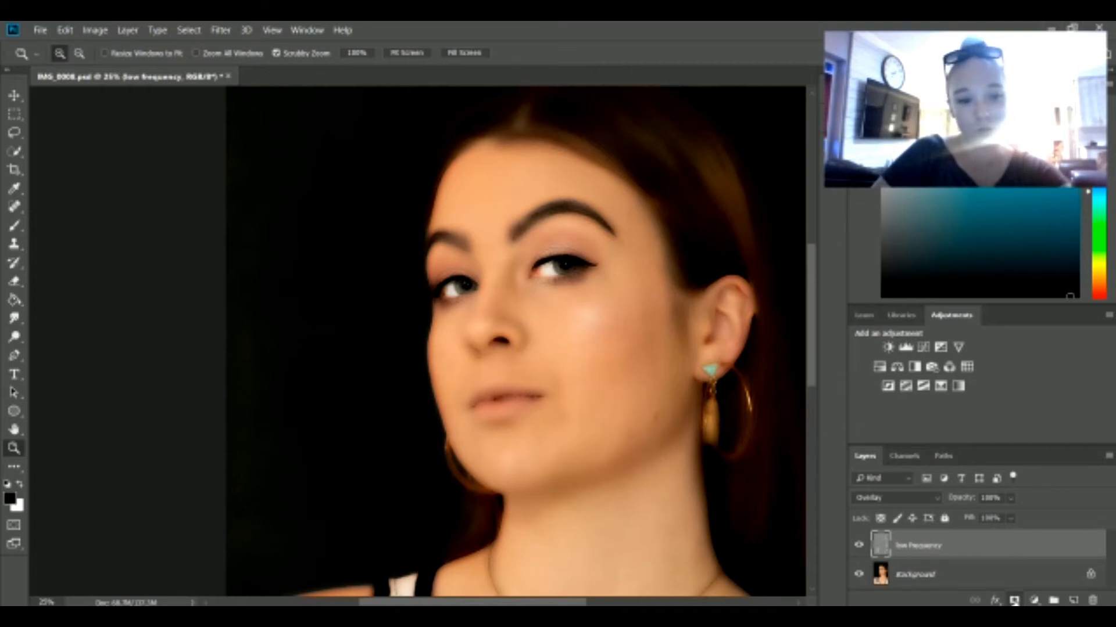
# Step: Add a layer mask to the low frequency layer, make white the foreground colour and invert the mask to black
pyautogui.click(1014, 600)
pyautogui.press('x')
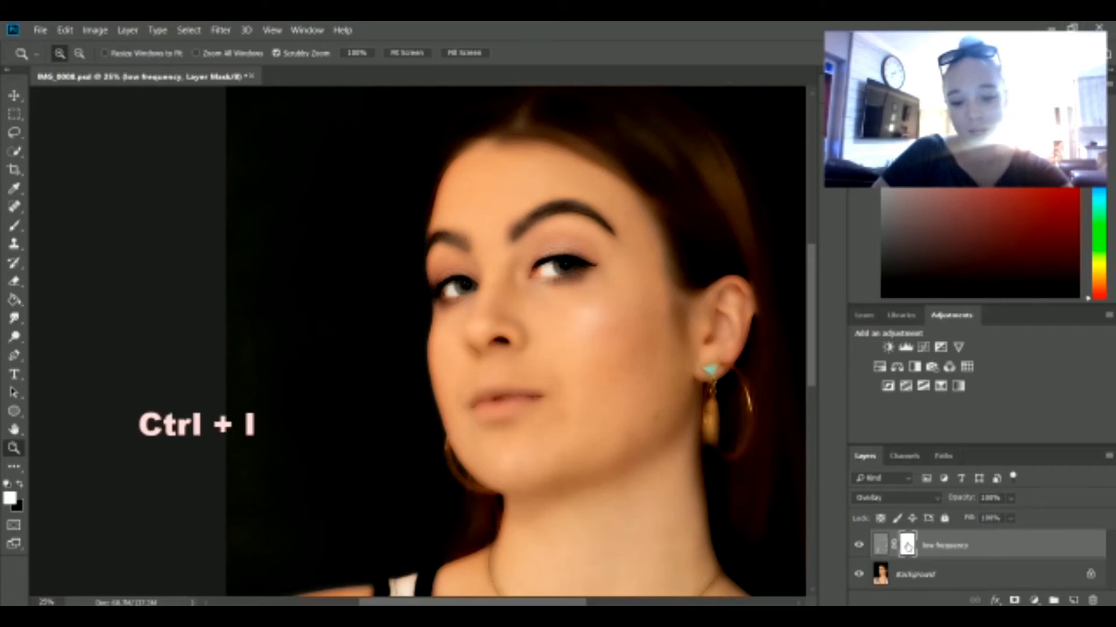
pyautogui.hotkey('ctrl', 'i')
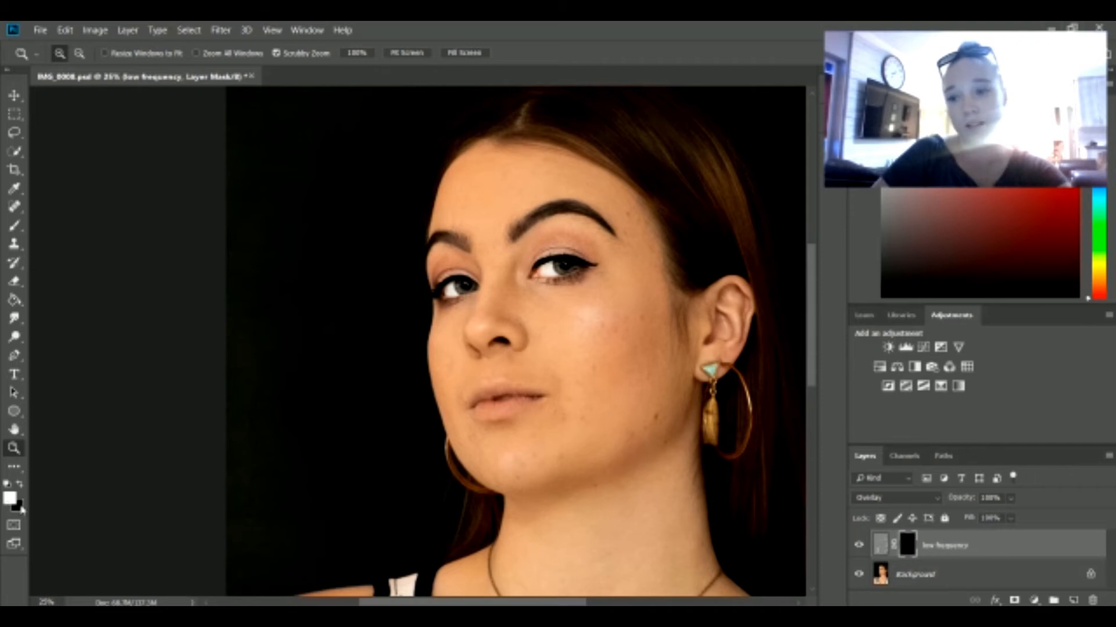
# Step: Paint white with a 250 px brush over the facial skin on the low frequency layer's mask
pyautogui.click(15, 225)
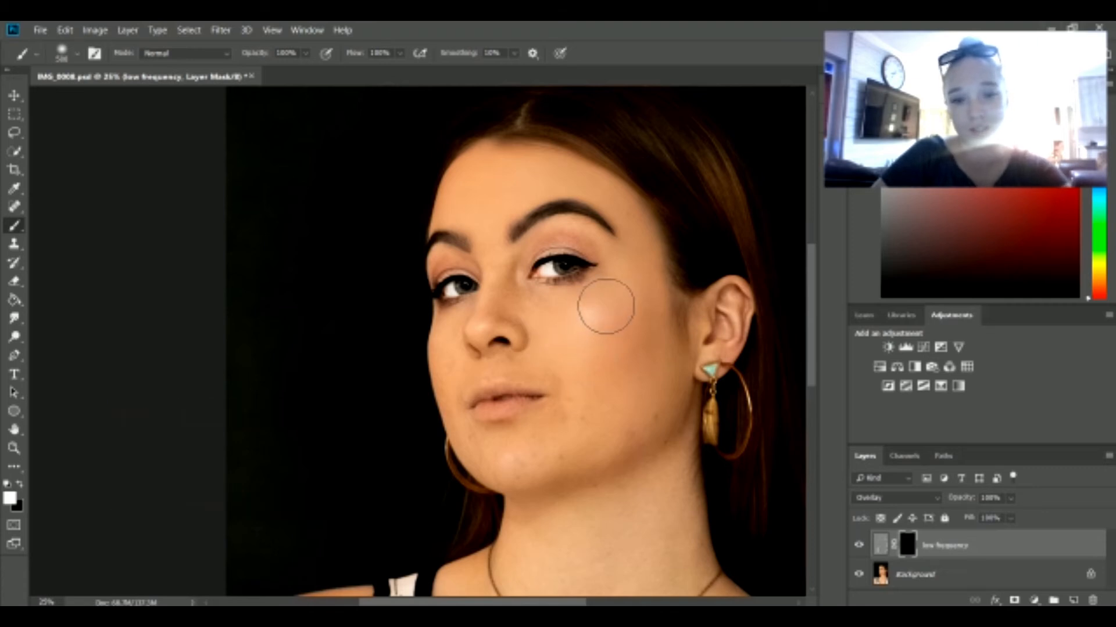
pyautogui.press('[')
pyautogui.press('[')
pyautogui.press('[')
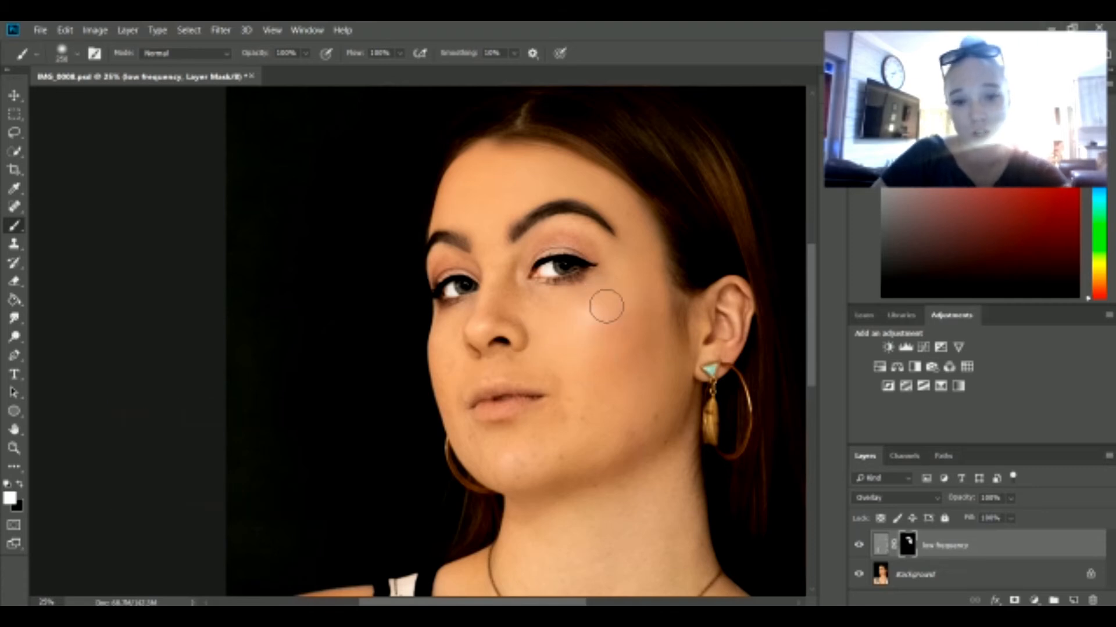
pyautogui.moveTo(603, 303); pyautogui.dragTo(559, 311)
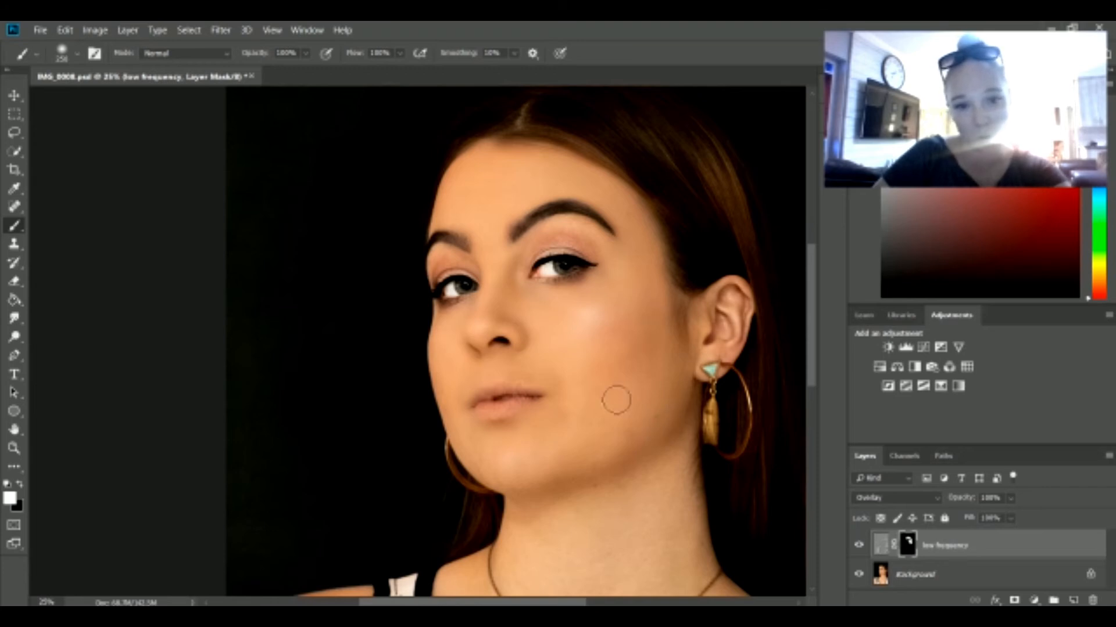
# Step: Paint white with a 500 px brush over the neck, chest and shoulder skin on the low frequency layer's mask
pyautogui.scroll(-5, 649, 445)
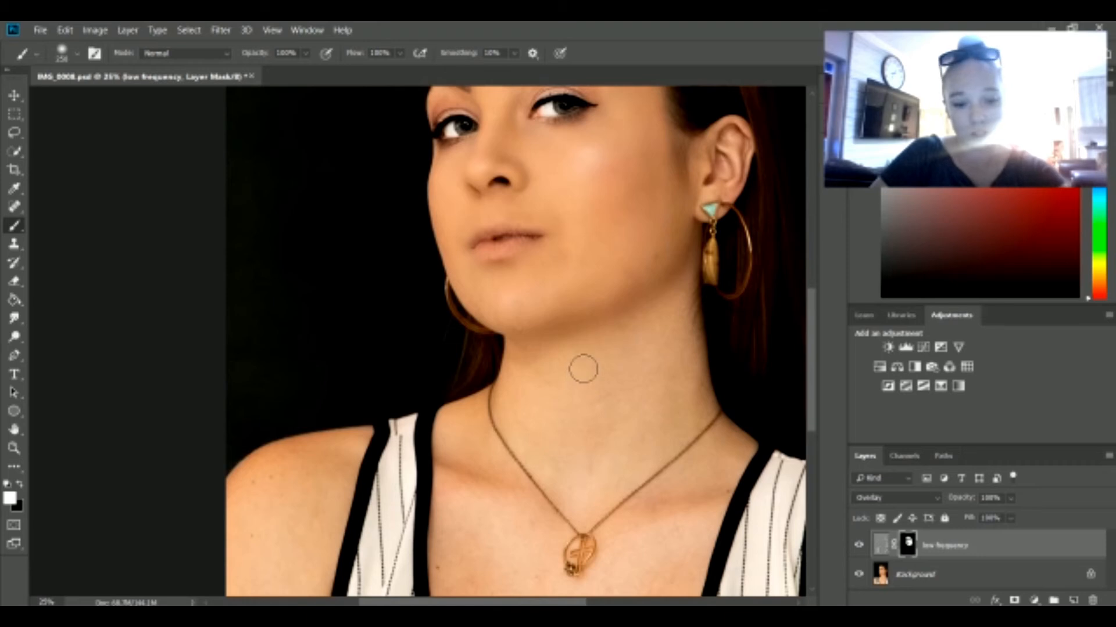
pyautogui.press(']')
pyautogui.press(']')
pyautogui.press(']')
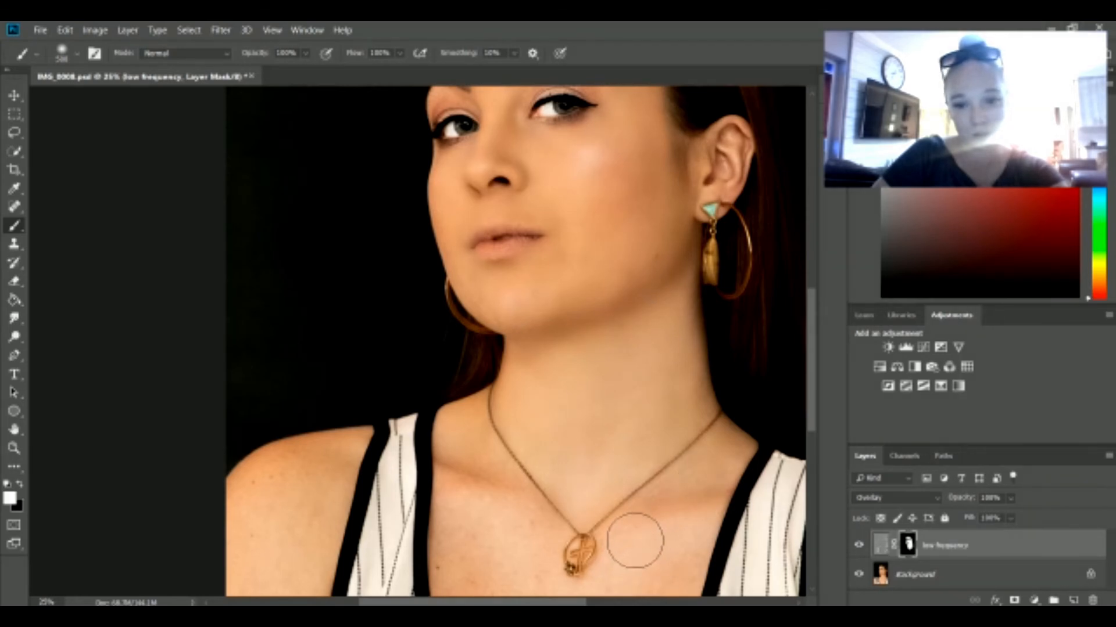
pyautogui.scroll(-5, 635, 532)
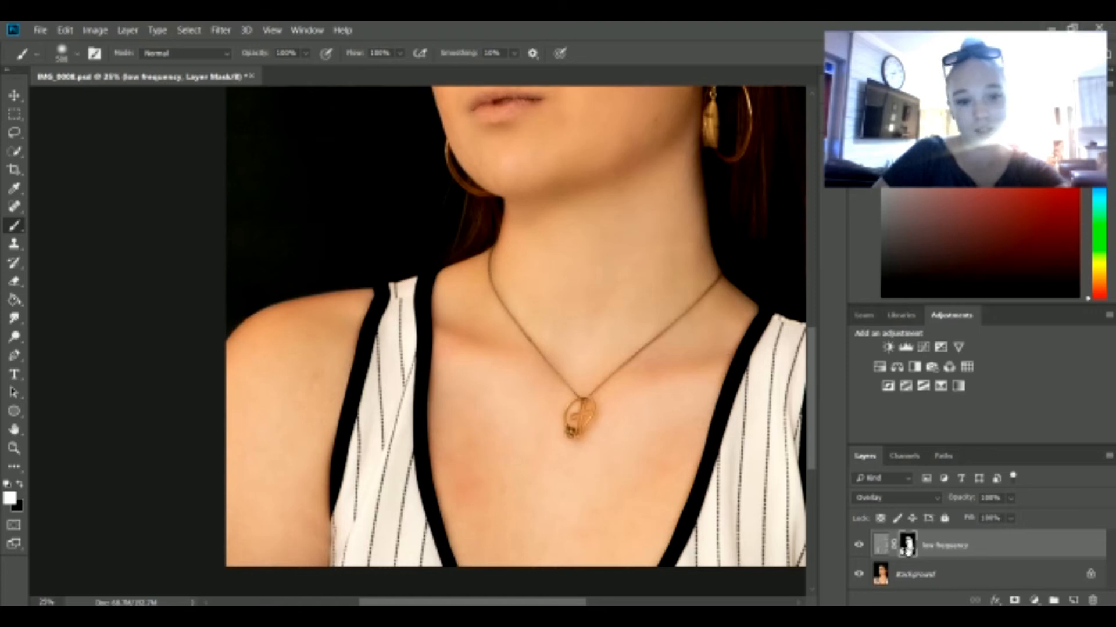
pyautogui.scroll(3, 612, 457)
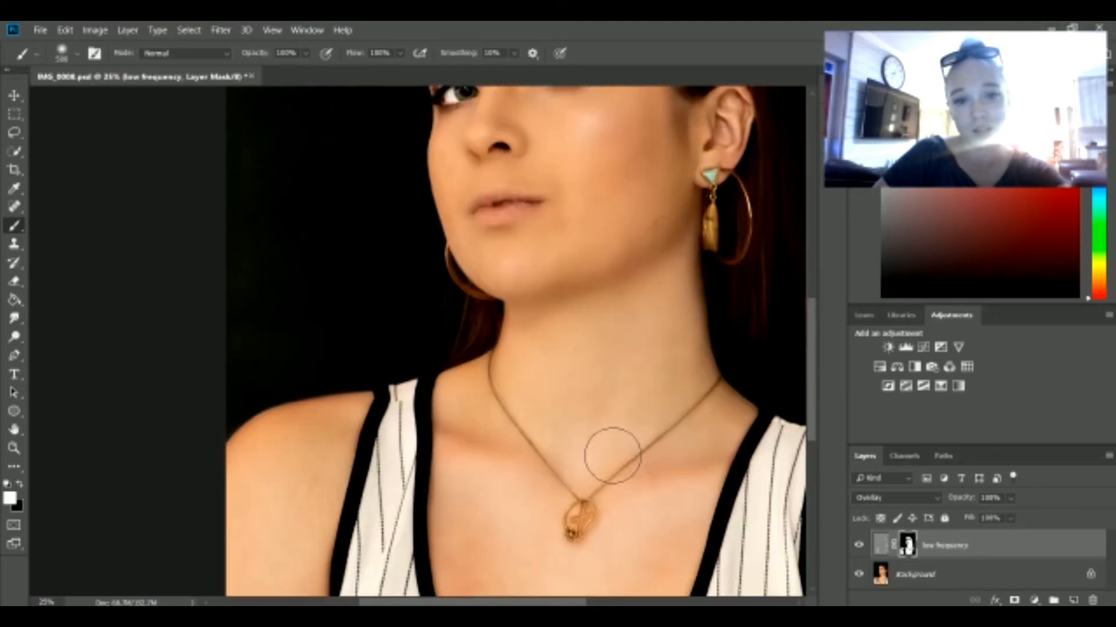
# Step: Reduce the mask brush to 125 px for finer work on the face
pyautogui.scroll(5, 612, 456)
pyautogui.press('[')
pyautogui.press('[')
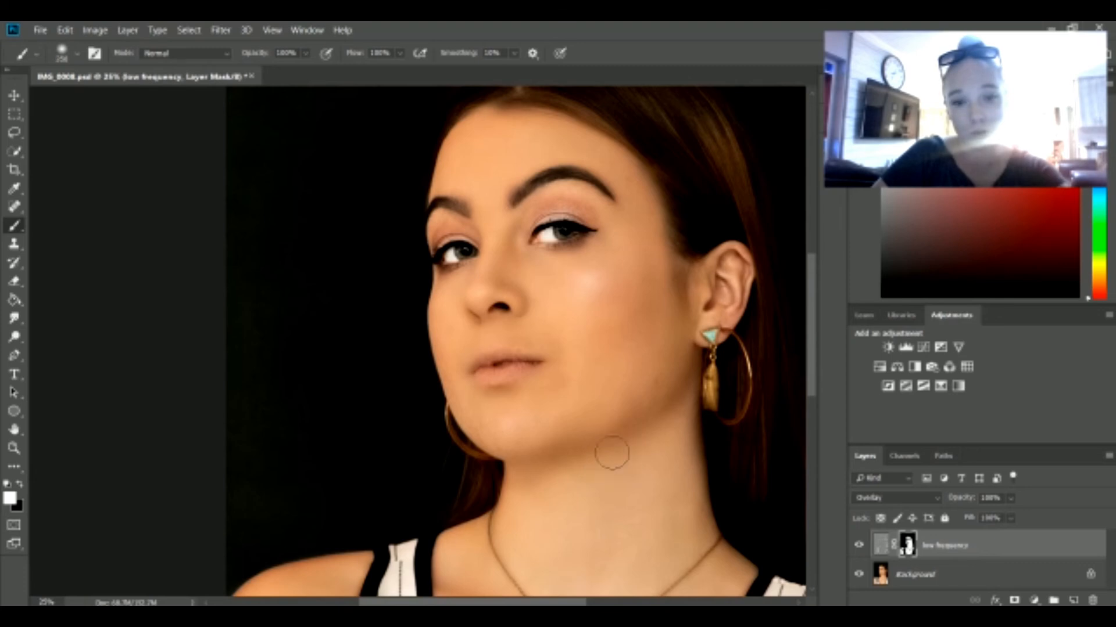
pyautogui.press('[')
pyautogui.press('[')
pyautogui.press('[')
pyautogui.press('[')
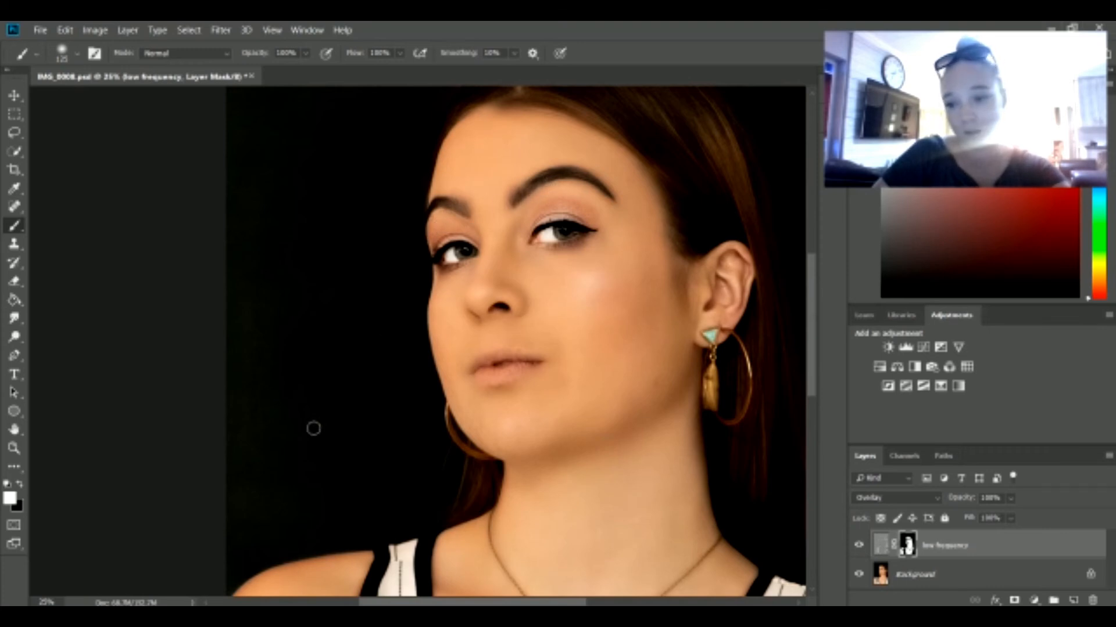
# Step: Lower the opacity of the low frequency layer to 74%
pyautogui.click(13, 449)
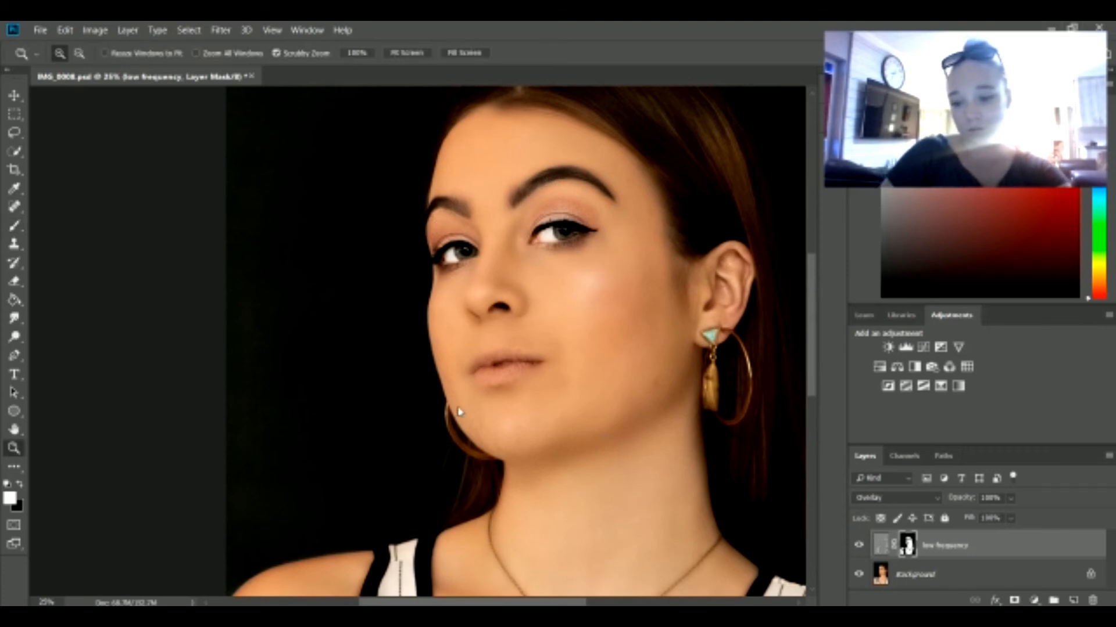
pyautogui.keyDown('alt'); pyautogui.click(459, 408); pyautogui.keyUp('alt')
pyautogui.keyDown('alt'); pyautogui.click(409, 318); pyautogui.keyUp('alt')
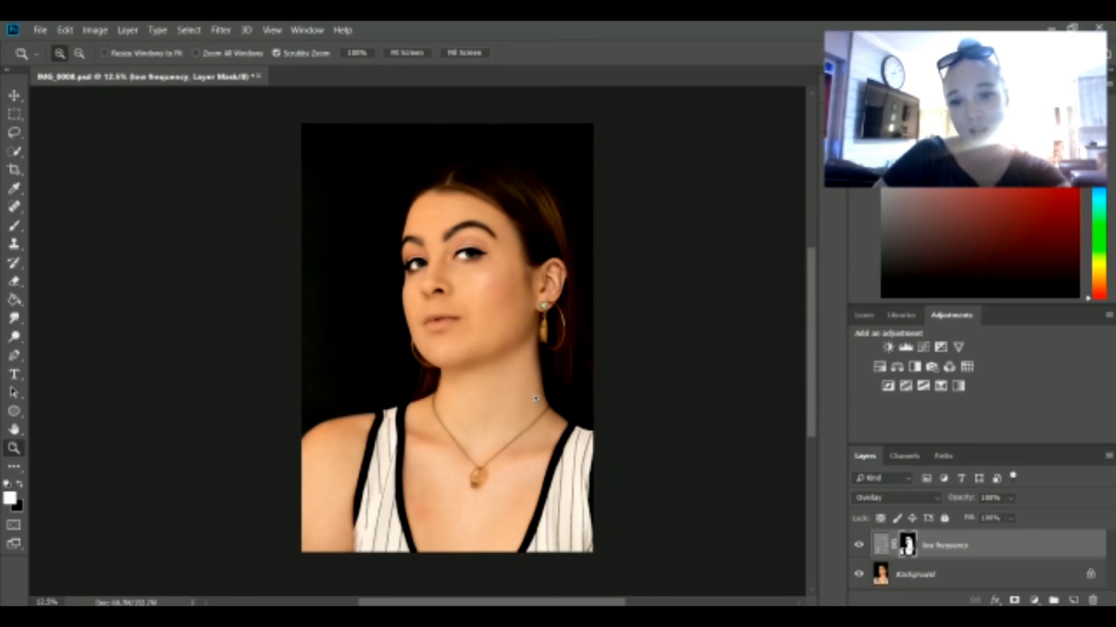
pyautogui.click(451, 286)
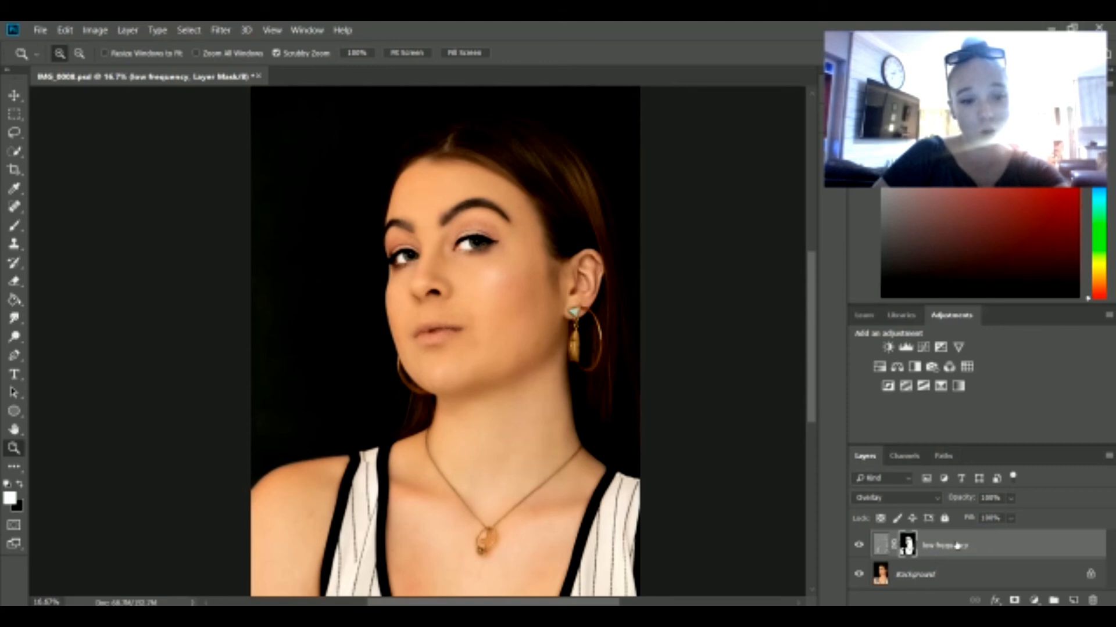
pyautogui.click(1012, 499)
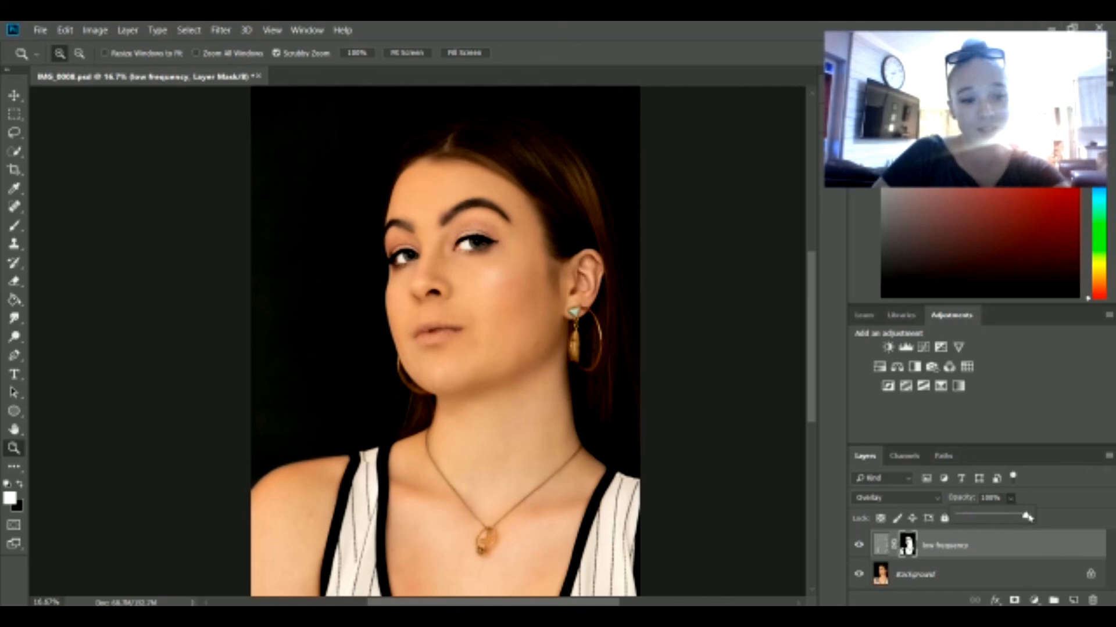
pyautogui.moveTo(1030, 517); pyautogui.dragTo(1010, 517)
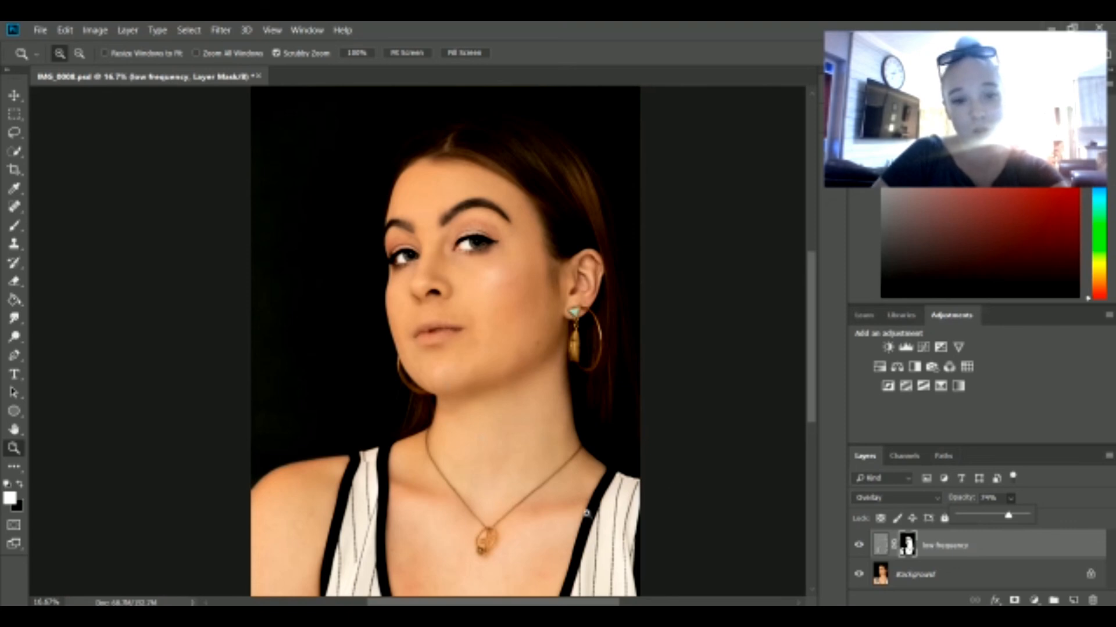
# Step: Toggle the low frequency layer's visibility to compare the skin before and after, and examine the whole portrait
pyautogui.click(858, 549)
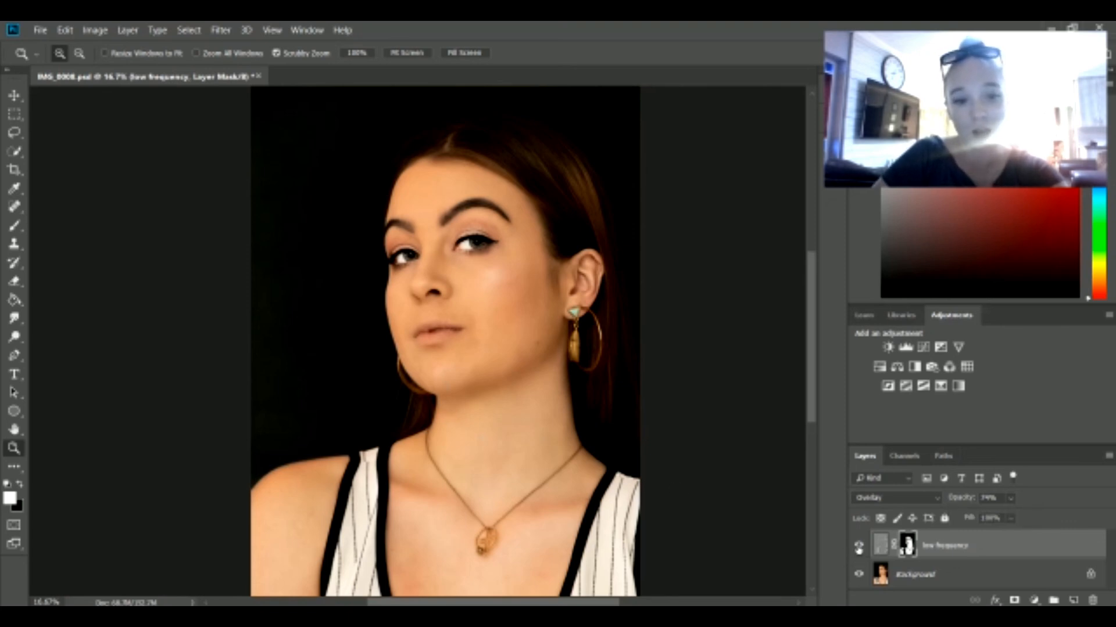
pyautogui.click(859, 547)
pyautogui.click(859, 548)
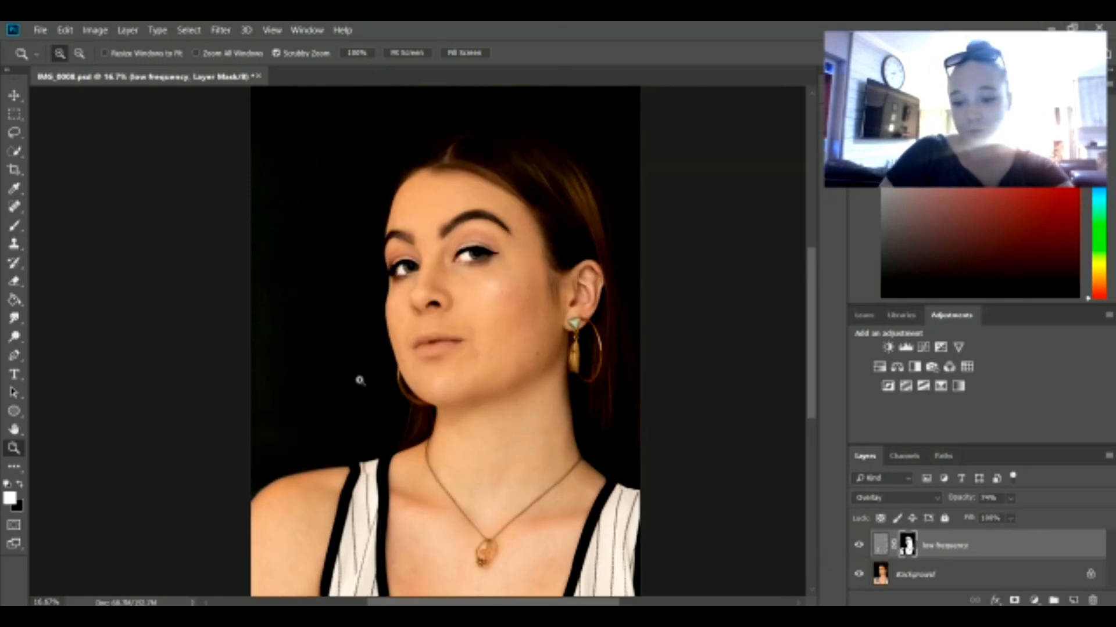
pyautogui.keyDown('alt'); pyautogui.click(359, 379); pyautogui.keyUp('alt')
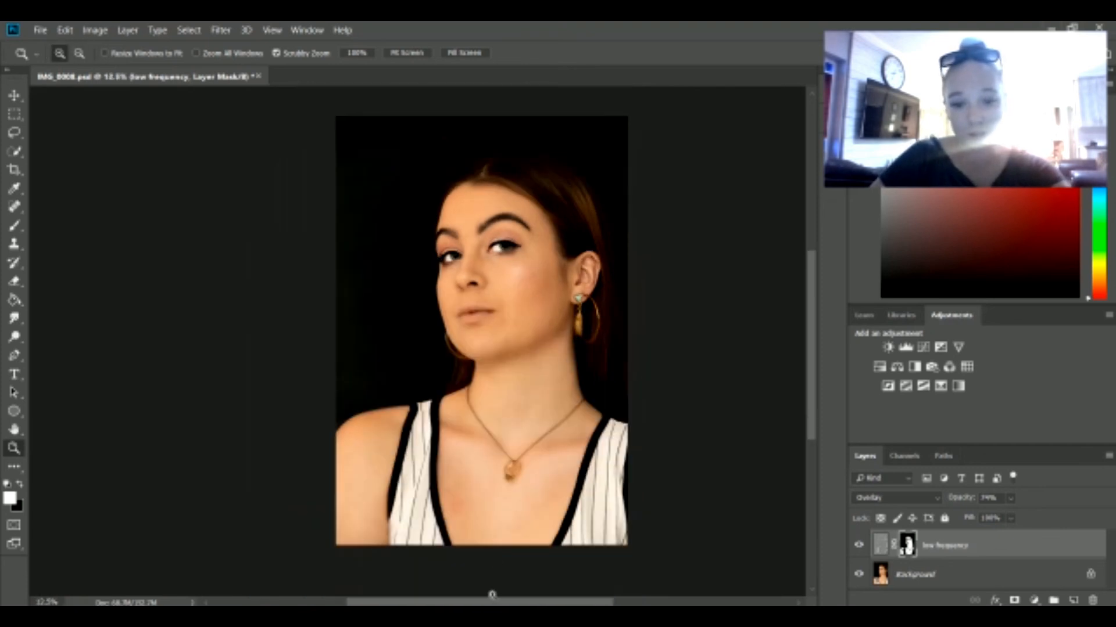
pyautogui.moveTo(499, 604); pyautogui.dragTo(520, 604)
pyautogui.scroll(2, 630, 494)
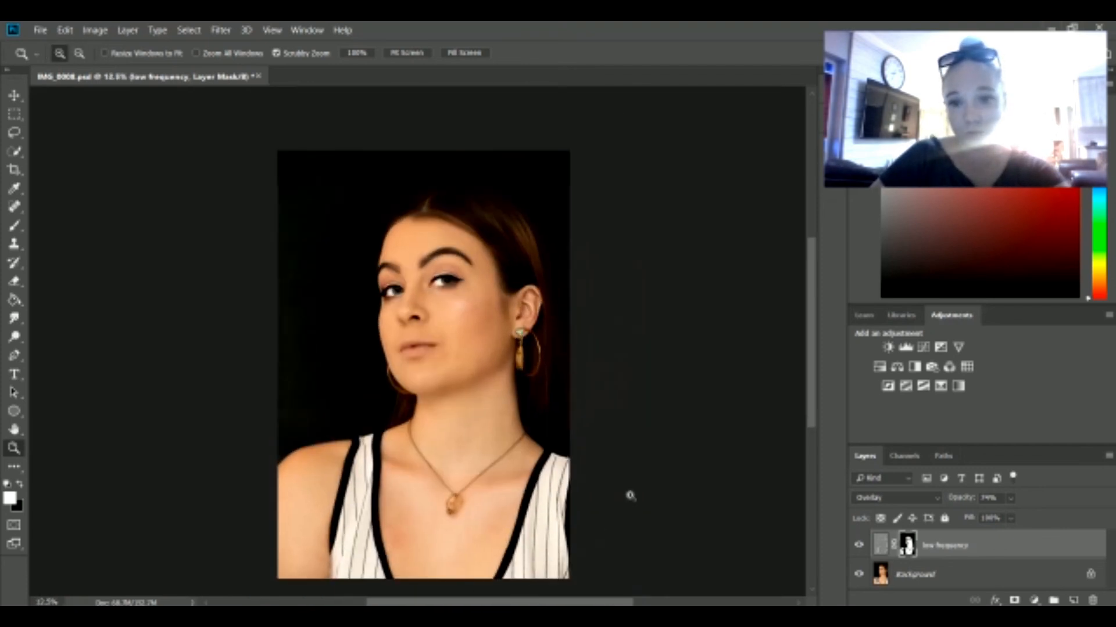